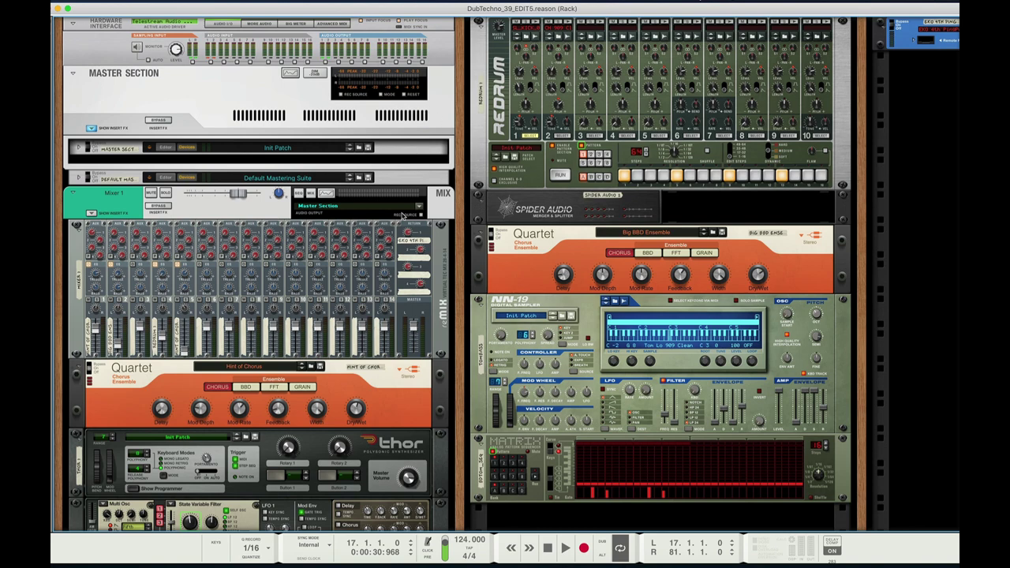
- Scroll through the rack and select the Thor synthesizer
scroll(402, 215, "down", 8)
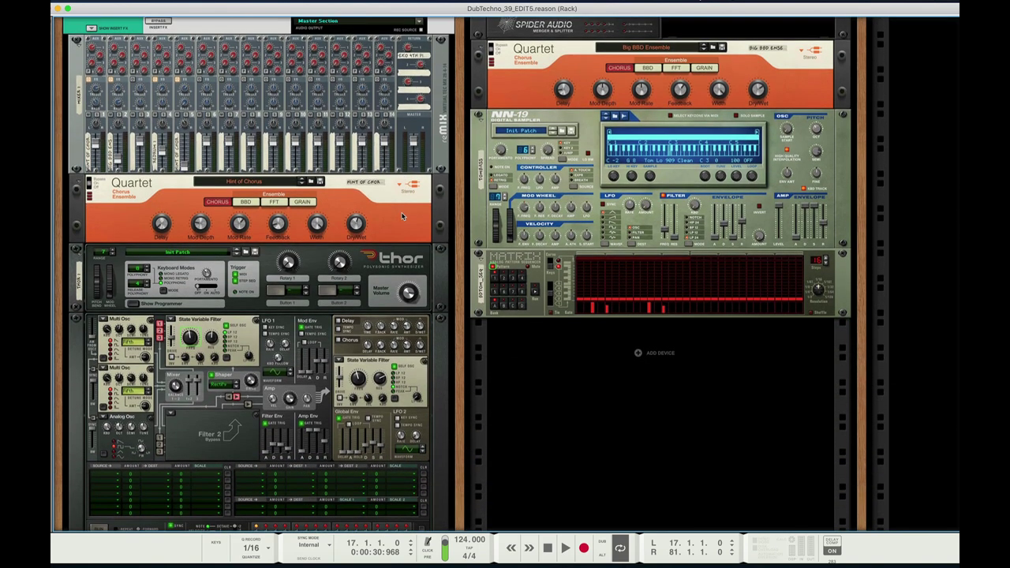
scroll(402, 216, "down", 3)
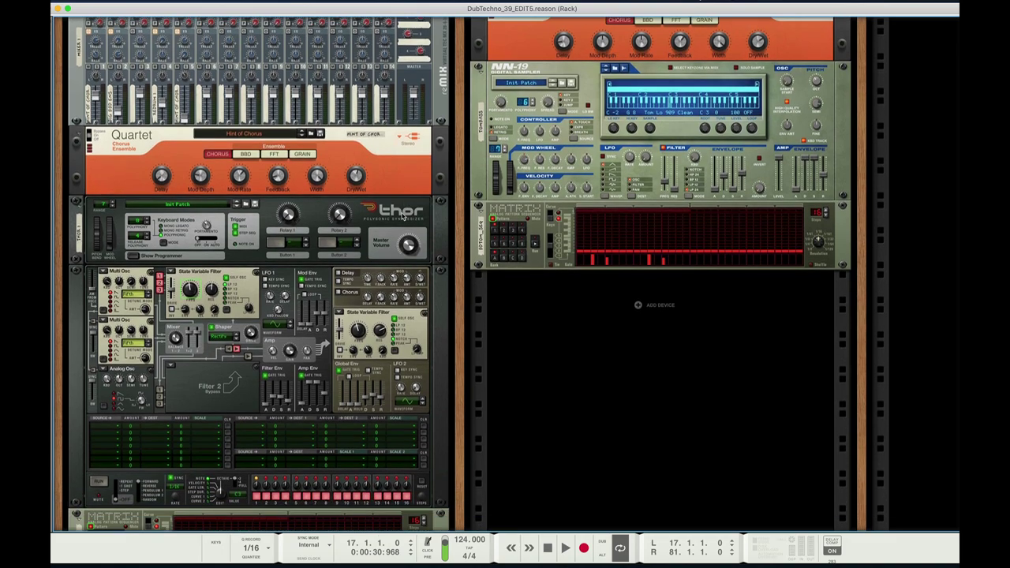
scroll(402, 216, "up", 10)
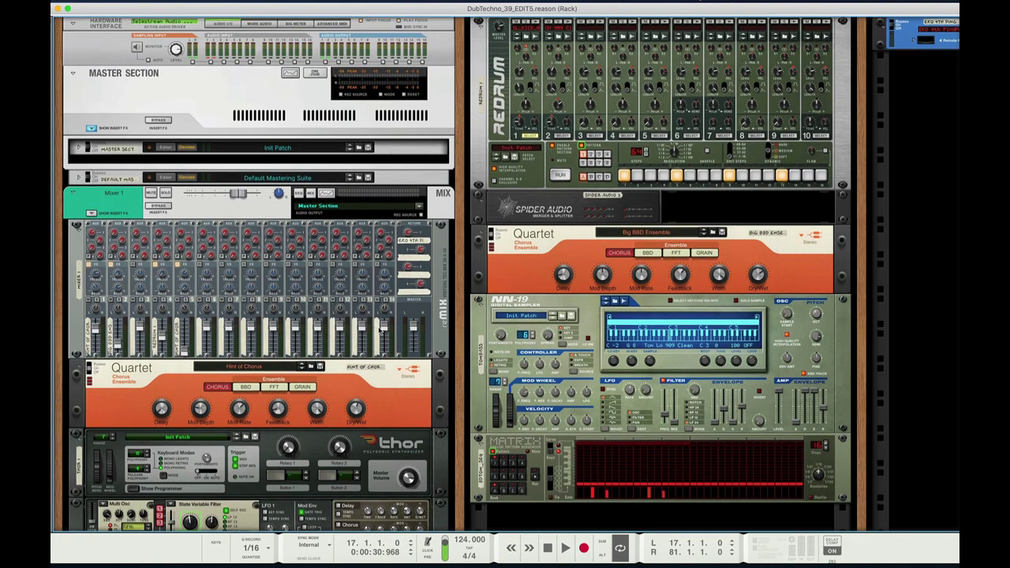
scroll(381, 330, "down", 20)
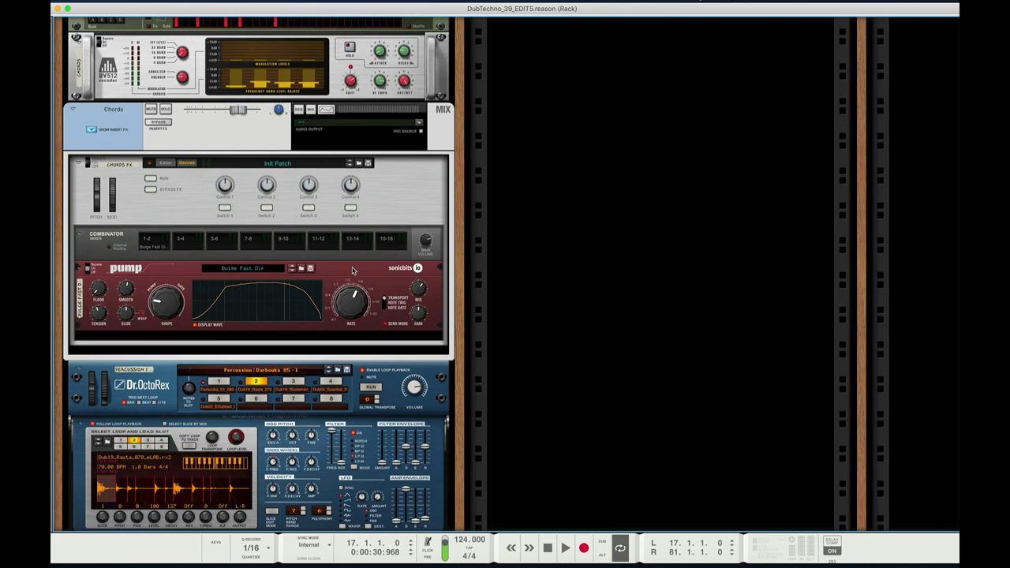
scroll(353, 271, "up", 4)
scroll(276, 162, "up", 4)
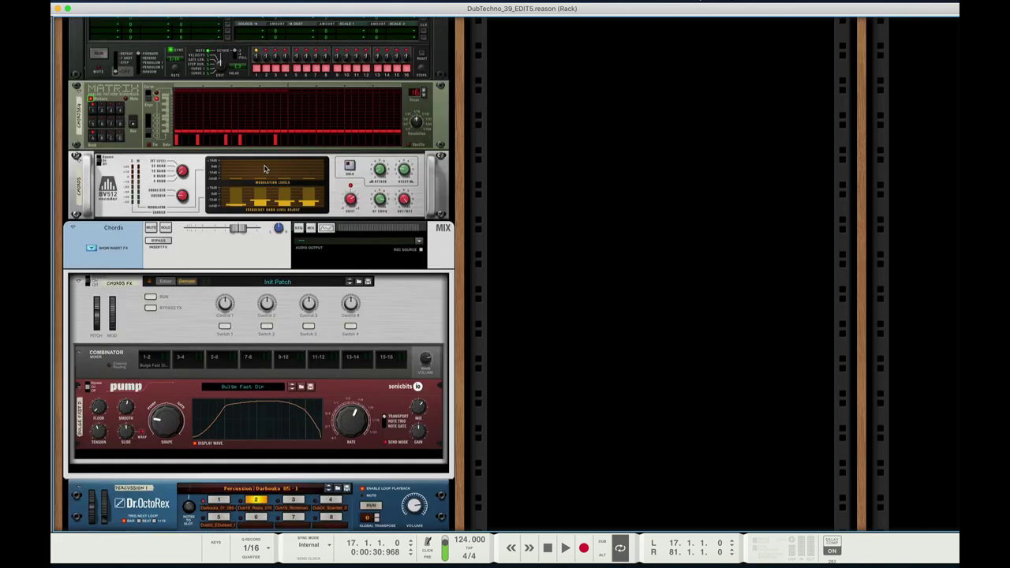
scroll(265, 169, "up", 20)
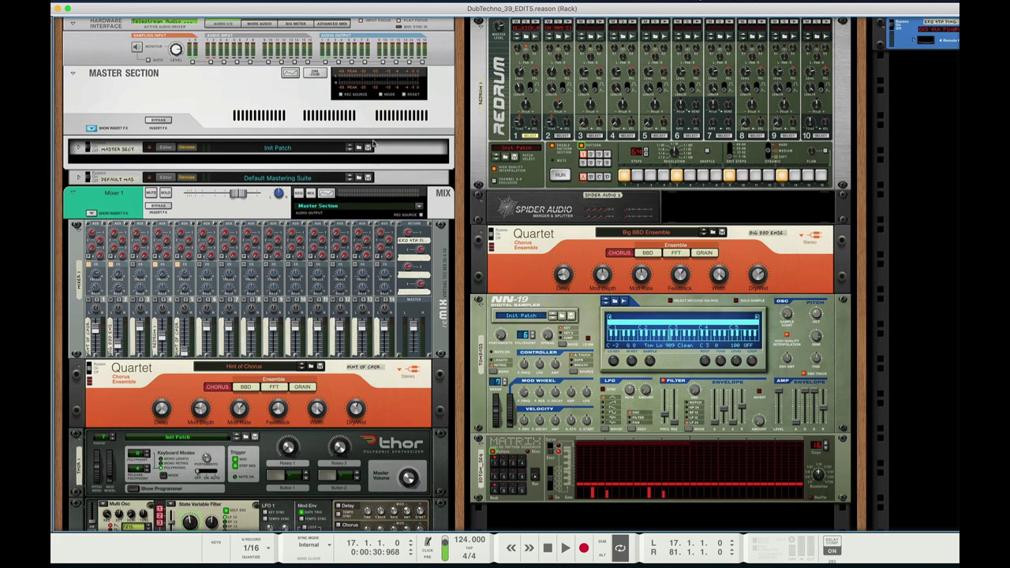
scroll(331, 197, "down", 10)
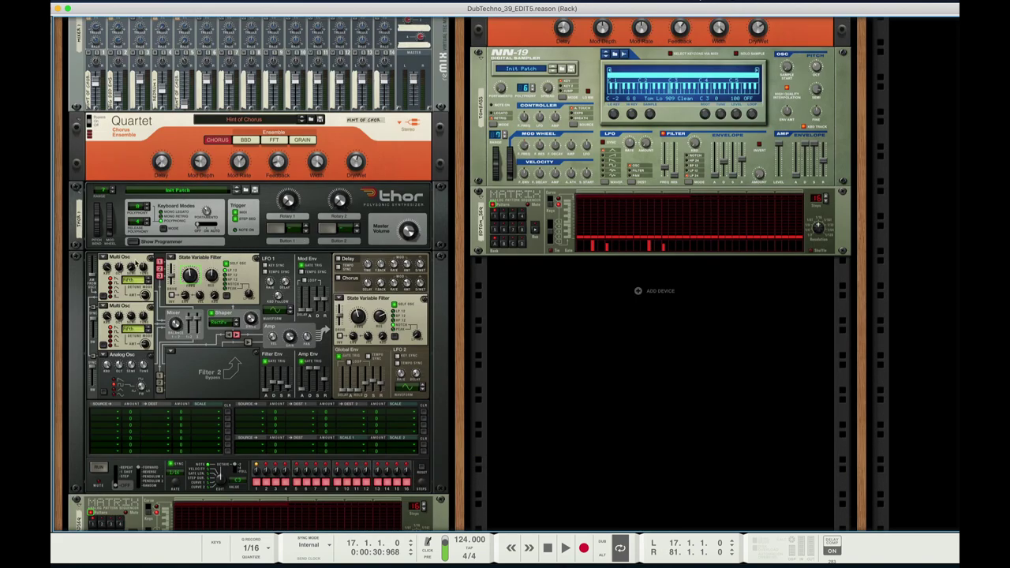
left_click(218, 377)
scroll(286, 340, "down", 6)
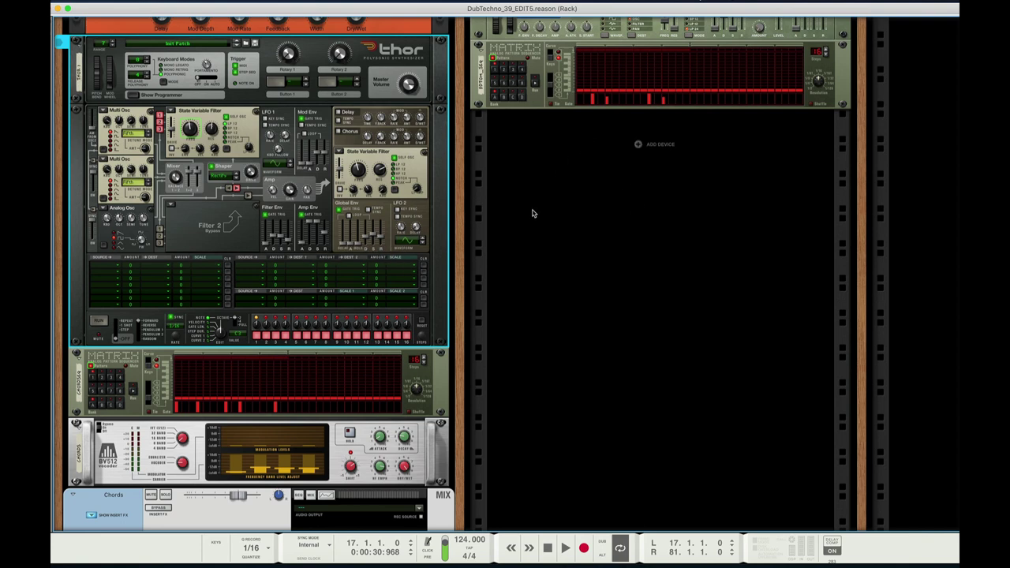
- During playback, drop Thor's Filter 1 frequency to 387 Hz and raise Filter 3 to 900 Hz
key("space")
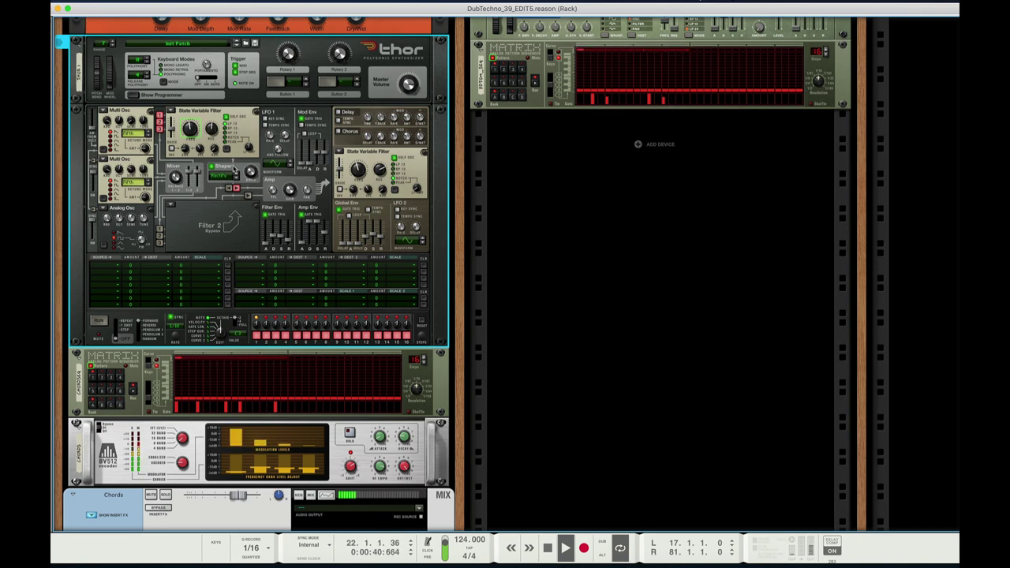
mouse_move(192, 131)
left_click_drag(192, 131, 191, 136)
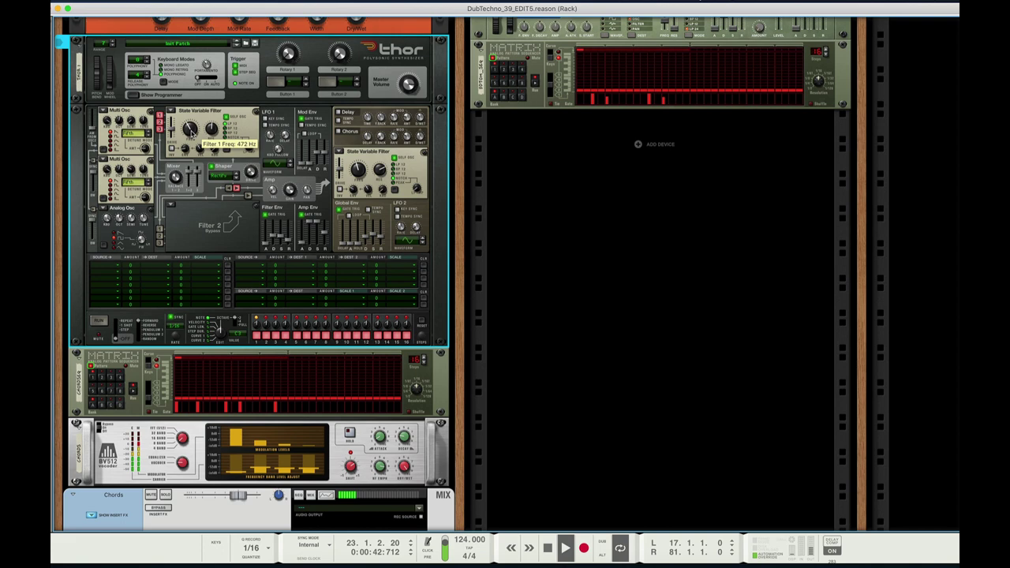
mouse_move(359, 168)
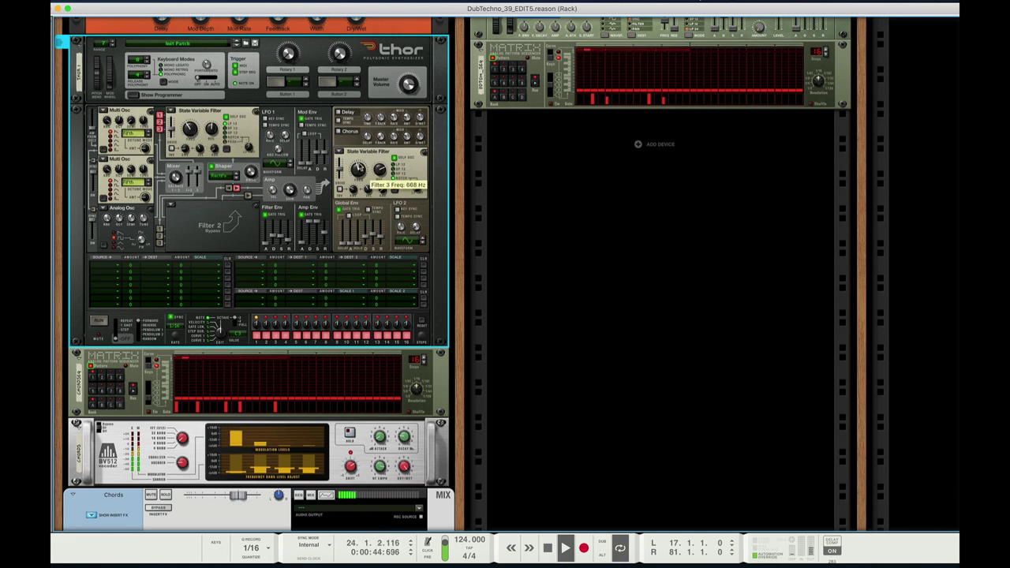
left_click_drag(357, 166, 359, 164)
left_click_drag(192, 127, 191, 130)
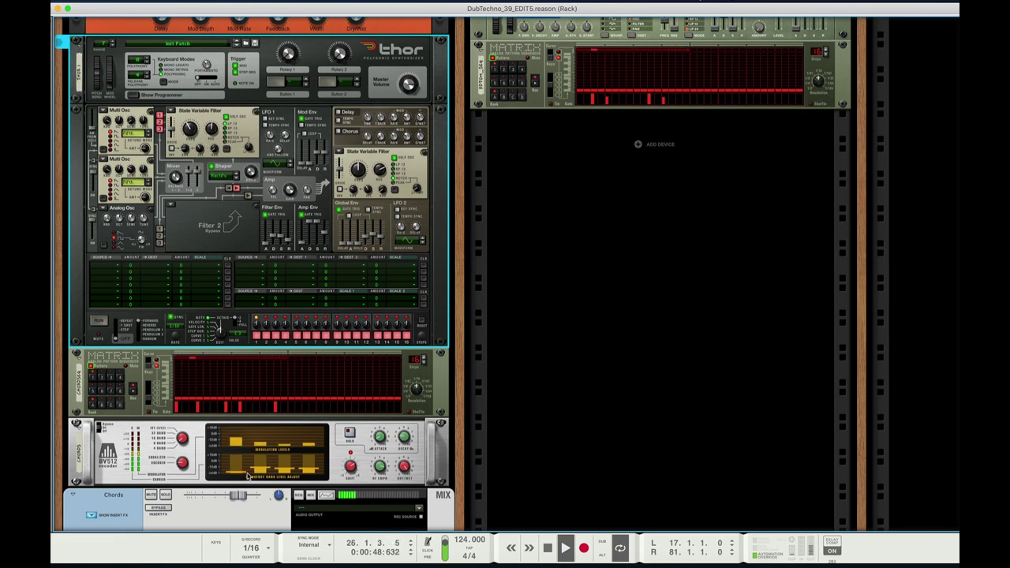
left_click(240, 472)
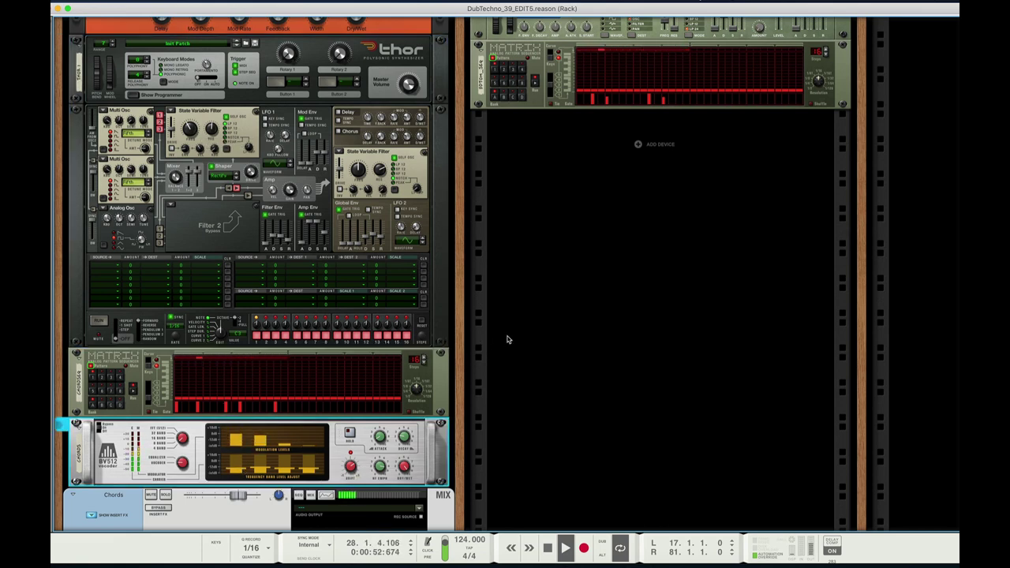
key("space")
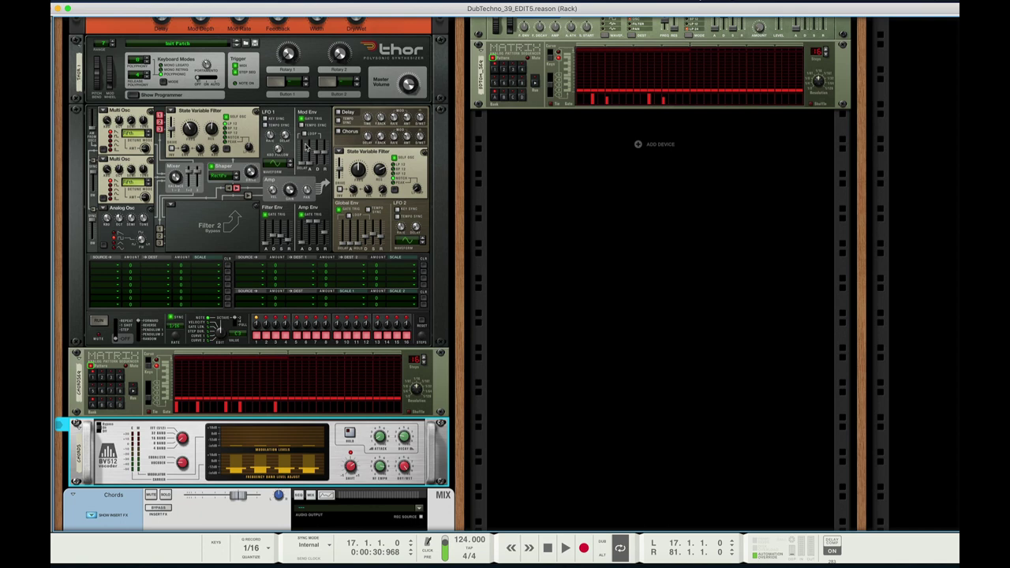
scroll(319, 153, "down", 5)
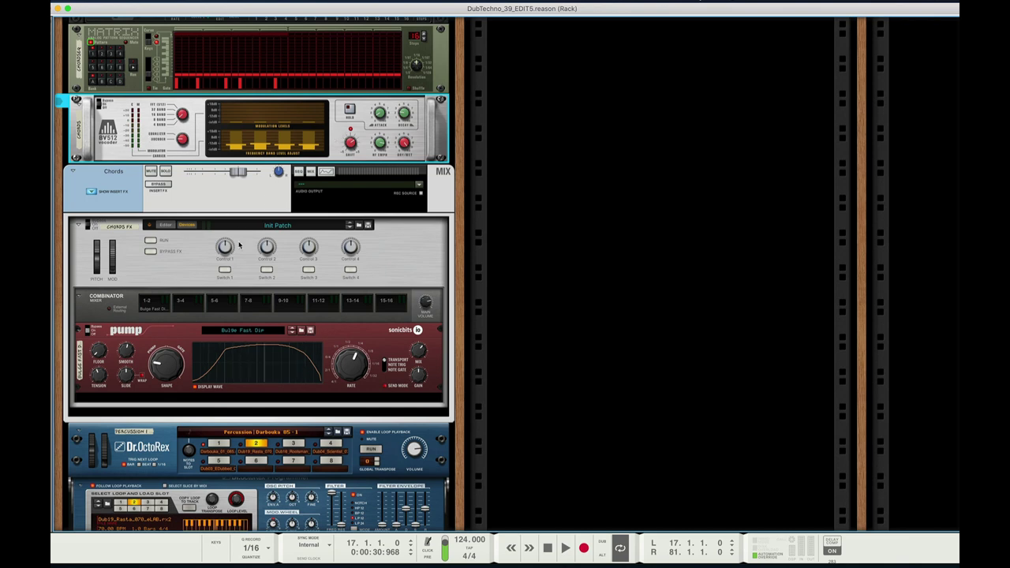
scroll(239, 246, "down", 3)
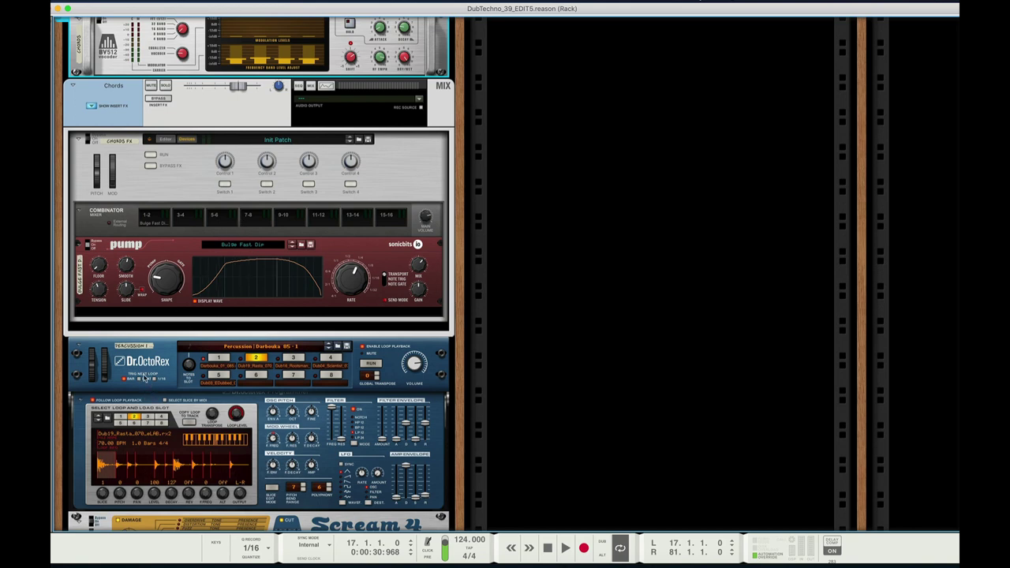
scroll(145, 377, "up", 1)
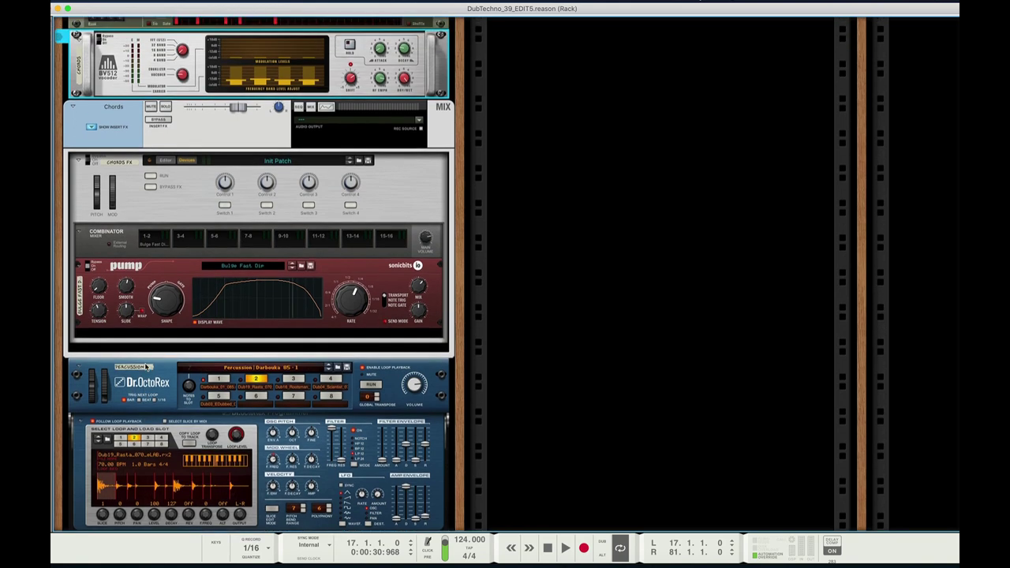
scroll(146, 367, "up", 4)
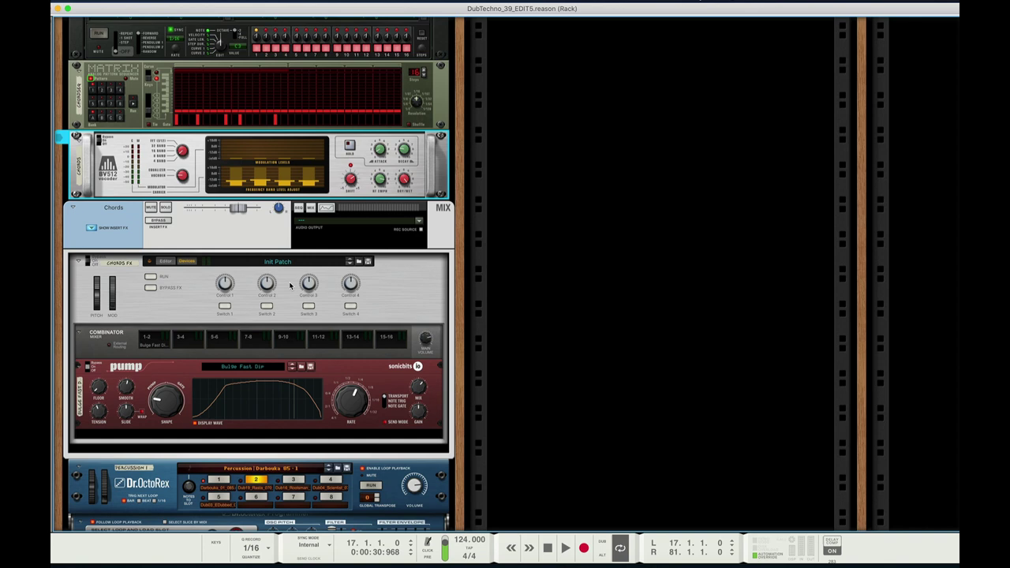
key("Tab")
scroll(290, 286, "up", 3)
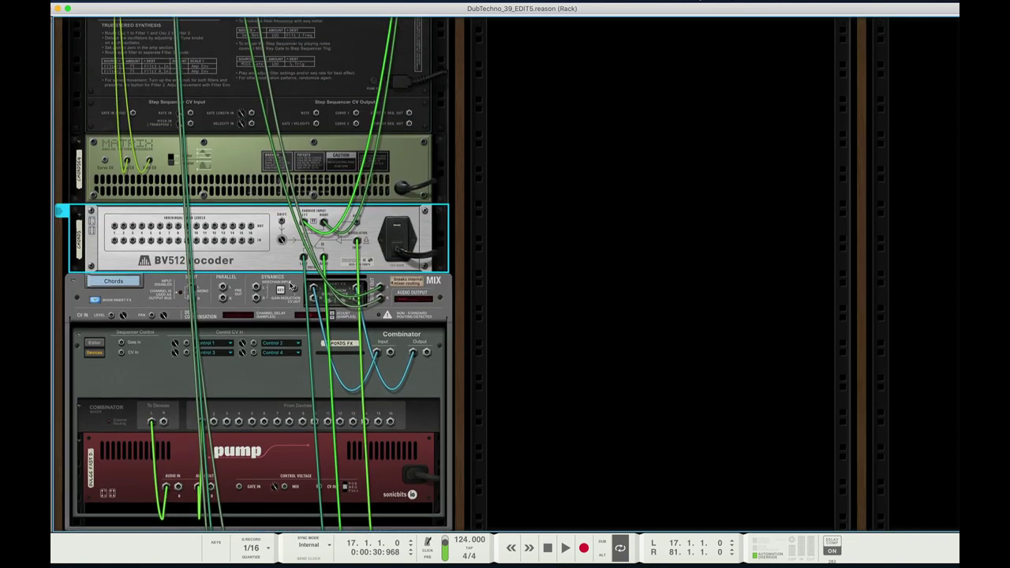
key("l")
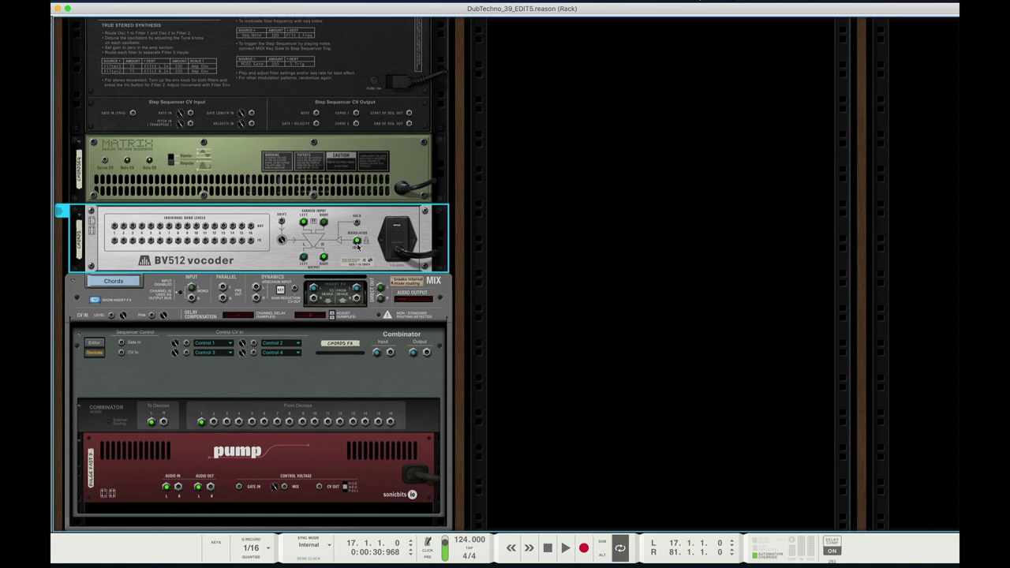
mouse_move(362, 246)
scroll(357, 245, "down", 5)
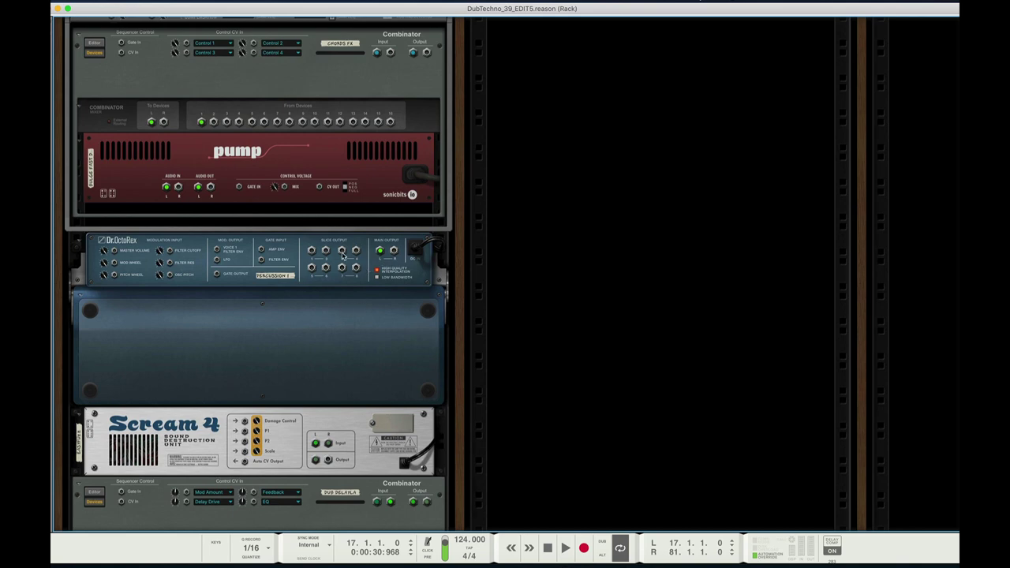
scroll(342, 255, "up", 4)
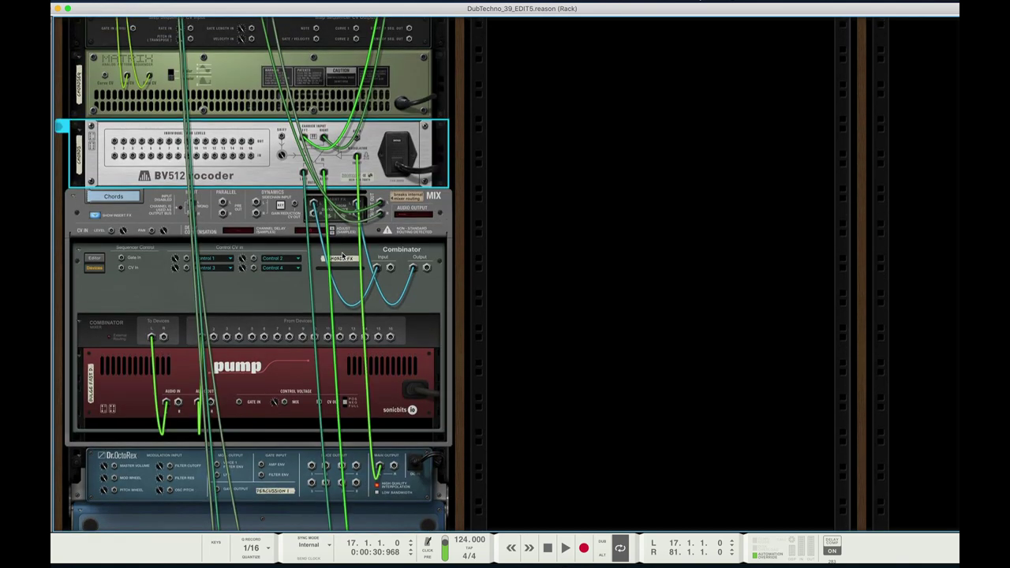
scroll(342, 256, "up", 7)
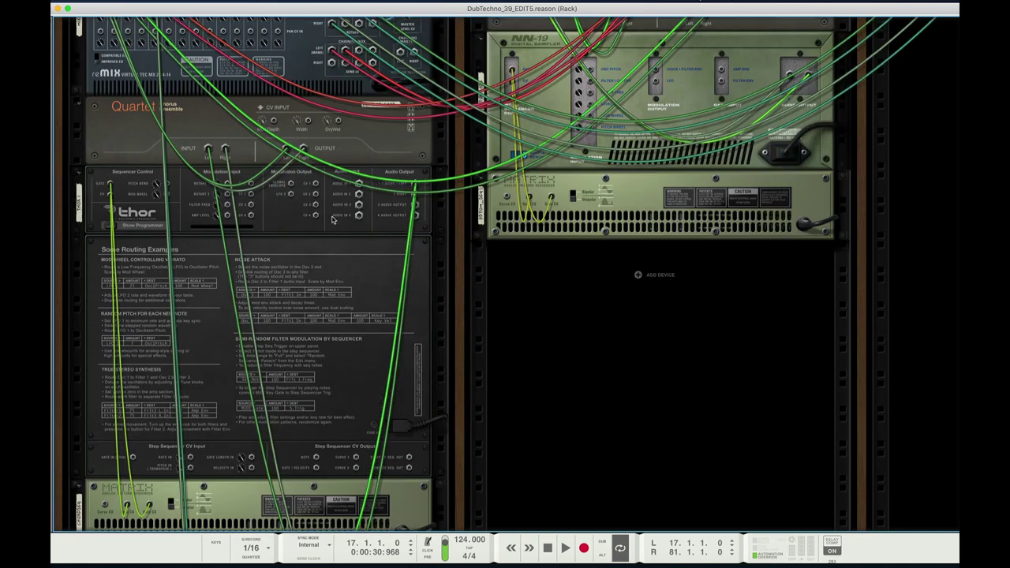
scroll(336, 265, "down", 6)
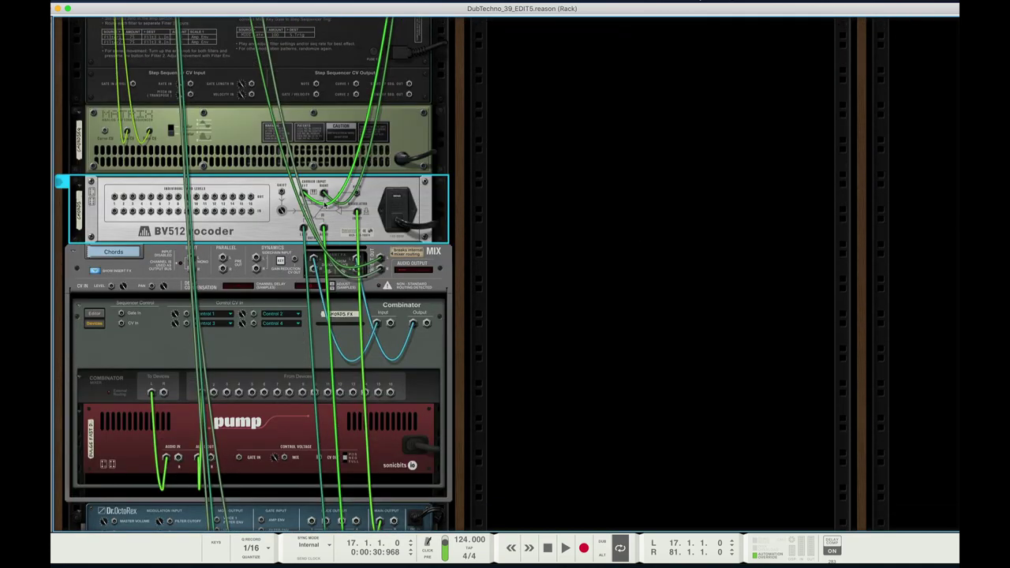
scroll(387, 268, "down", 3)
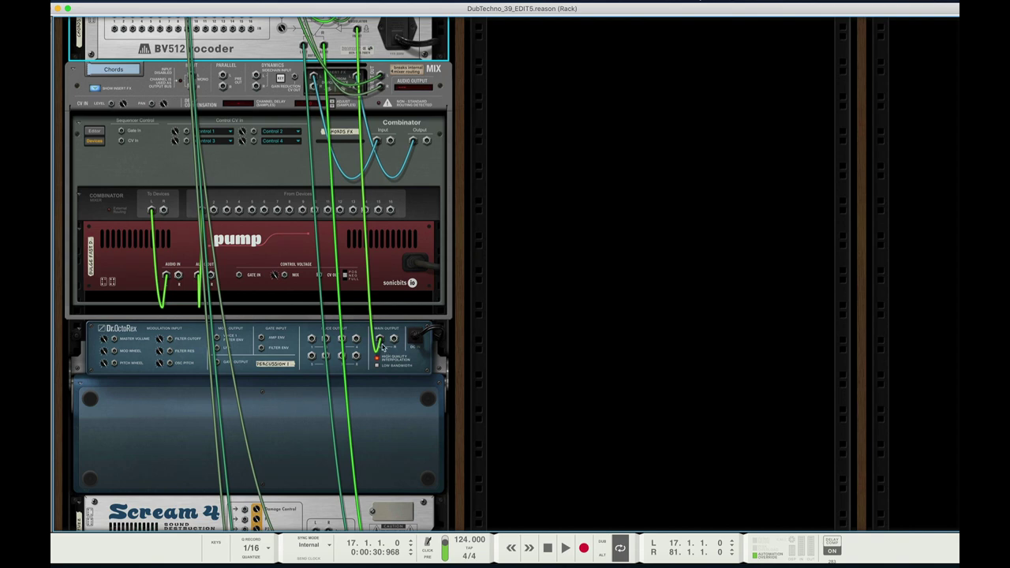
scroll(383, 347, "up", 3)
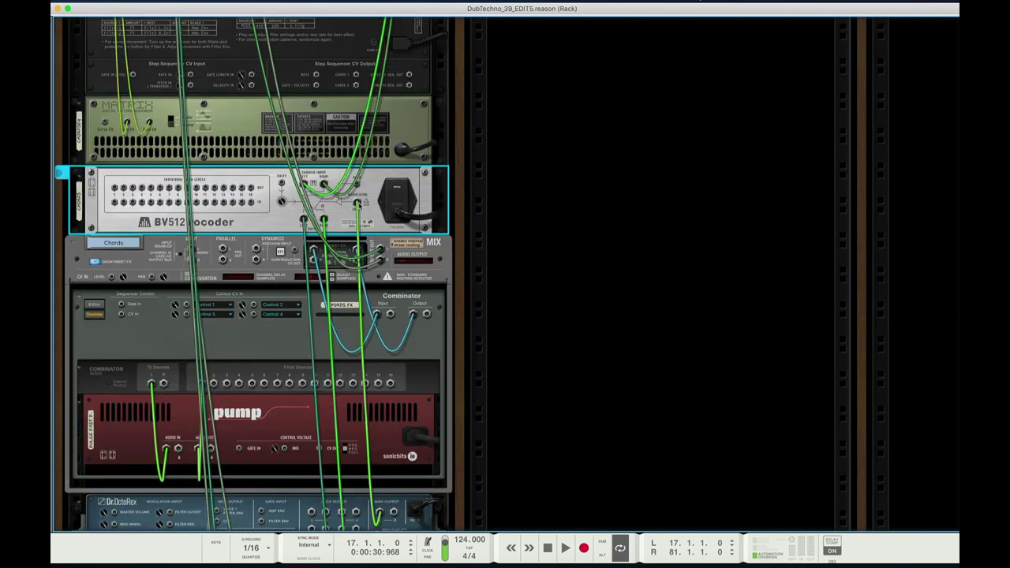
key("Tab")
- Briefly play and stop the song to audition the current patch
scroll(198, 241, "up", 3)
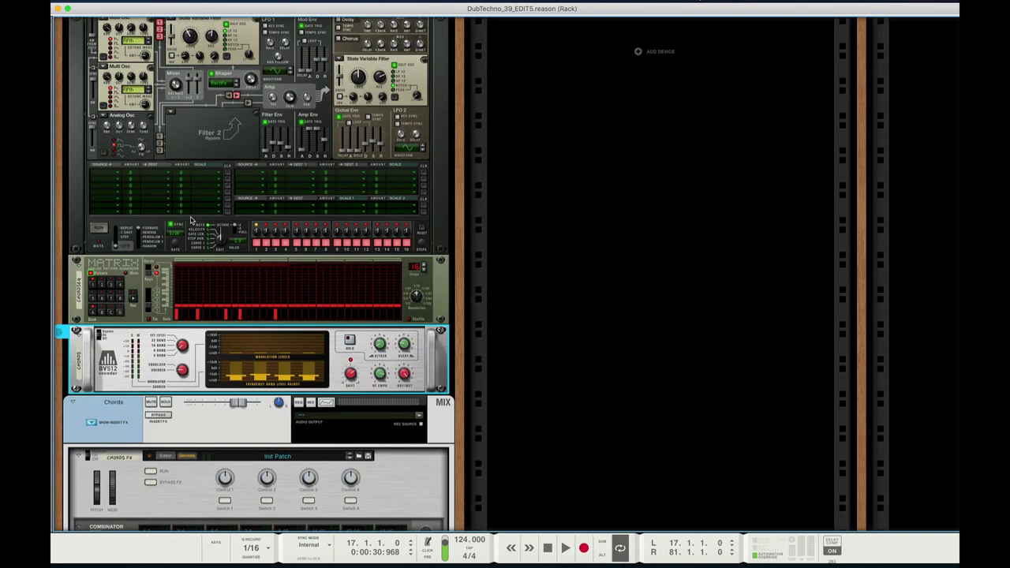
key("space")
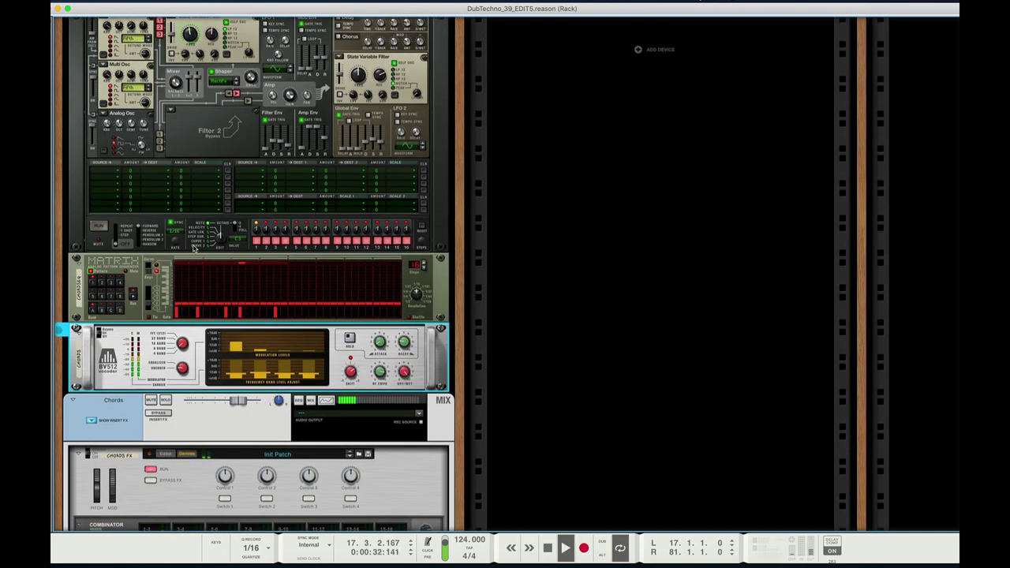
key("space")
- Scroll down to the Matrix sequencer and add a gate step in its gate row
scroll(309, 296, "down", 1)
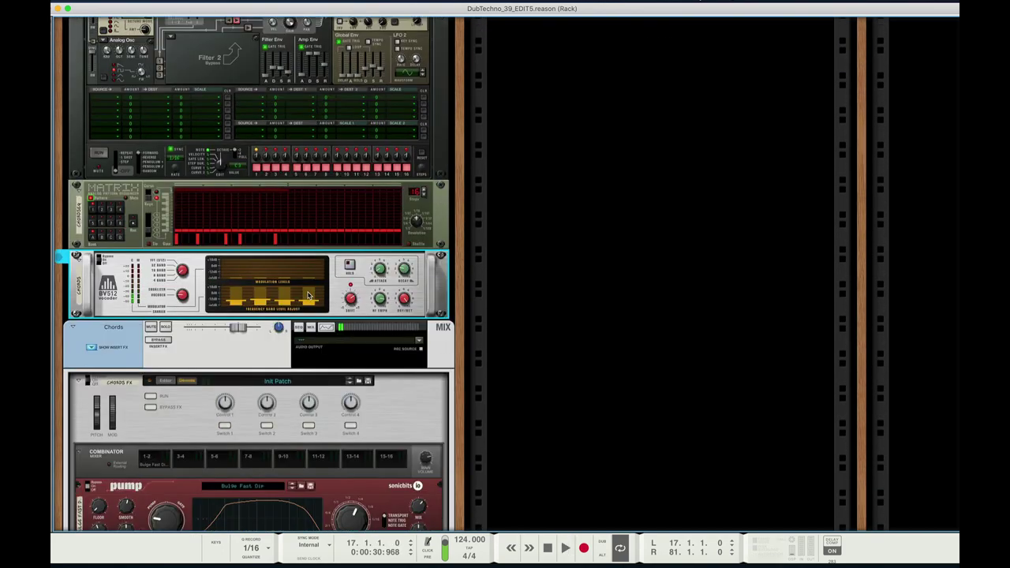
scroll(309, 296, "down", 1)
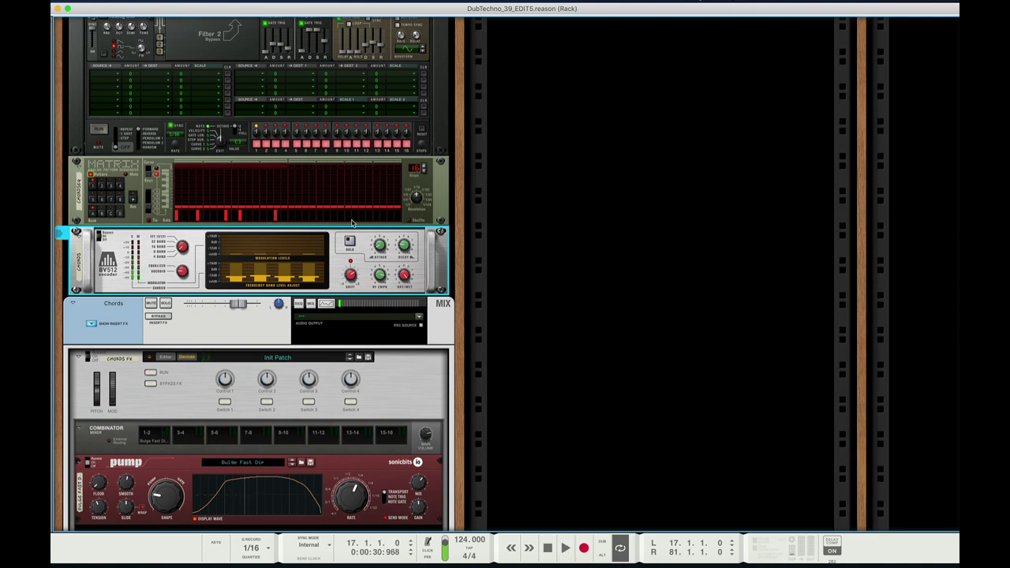
scroll(335, 397, "down", 1)
scroll(335, 396, "down", 1)
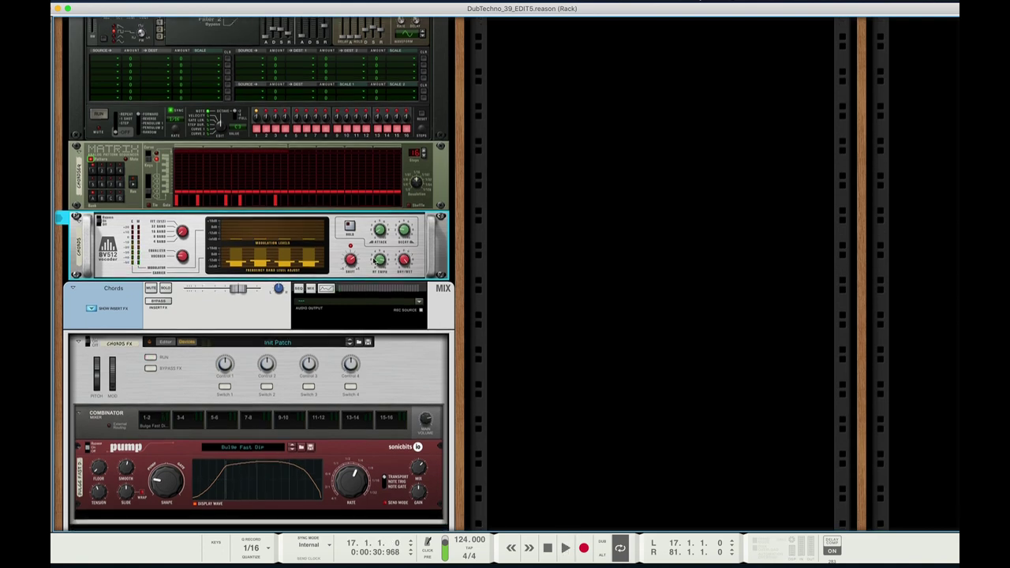
scroll(285, 165, "up", 2)
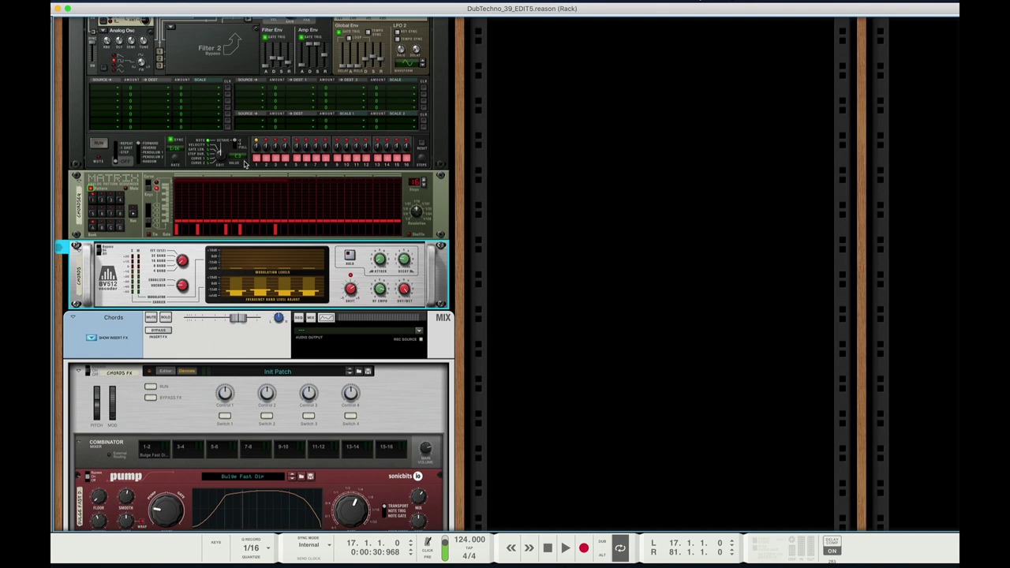
left_click(227, 229)
- Audition the pattern while adding one Matrix gate step and removing one near the end
key("space")
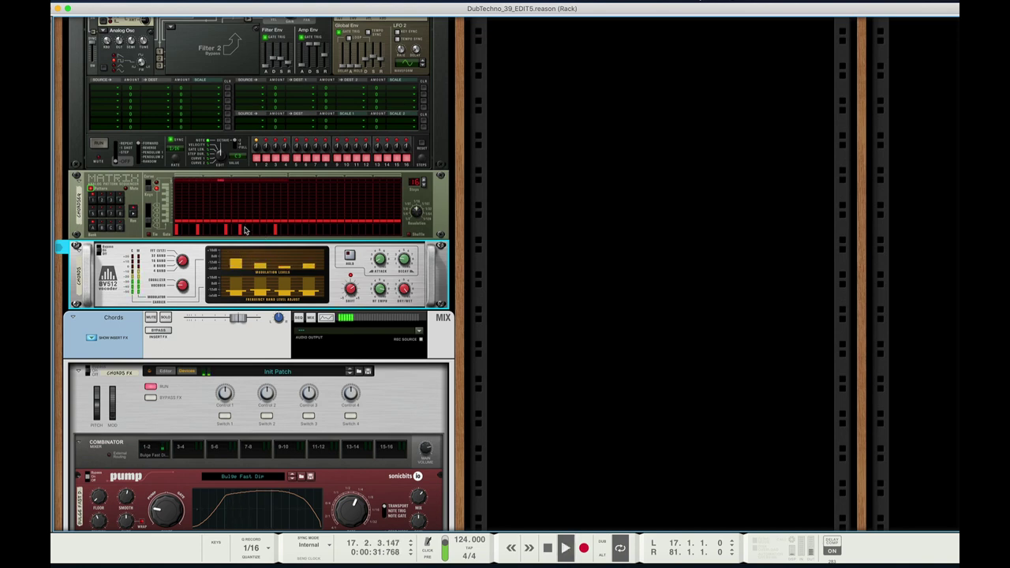
left_click(253, 236)
left_click(255, 235)
key("space")
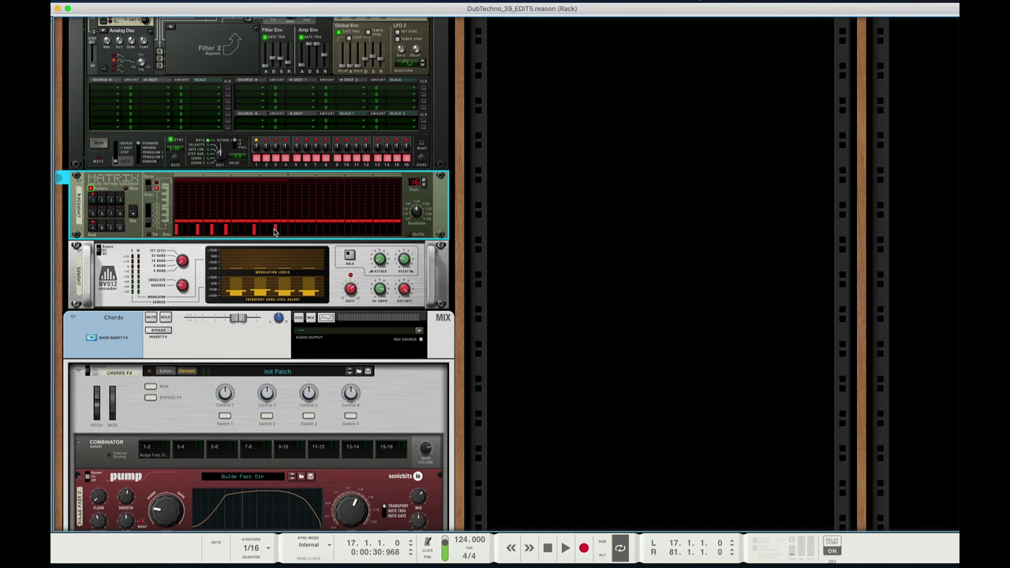
left_click(274, 229)
- Fill the Matrix gate row with continuous gates, audition it, then undo the changes
left_click_drag(181, 229, 320, 228)
key("space")
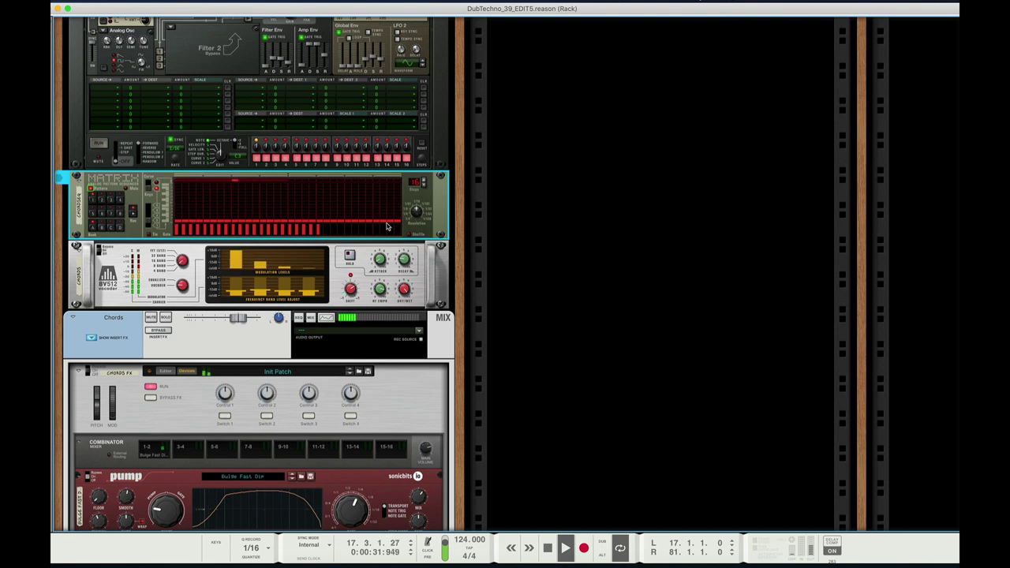
key("space")
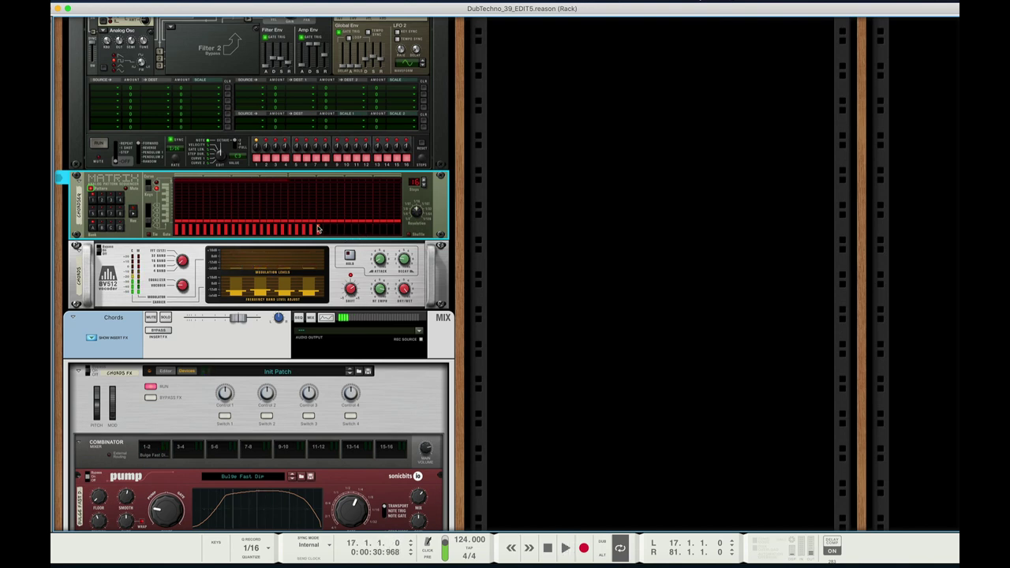
key("super+z")
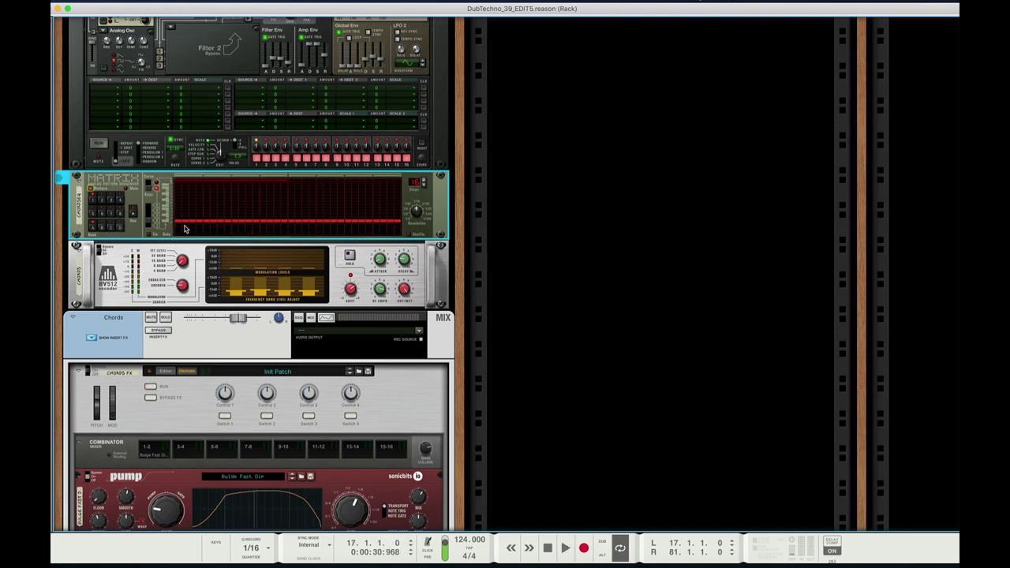
key("super+z")
- Draw six short Matrix gates of rising height and audition the result
left_click(211, 229)
left_click(218, 229)
left_click(241, 231)
left_click(247, 232)
left_click(254, 229)
left_click(260, 225)
key("space")
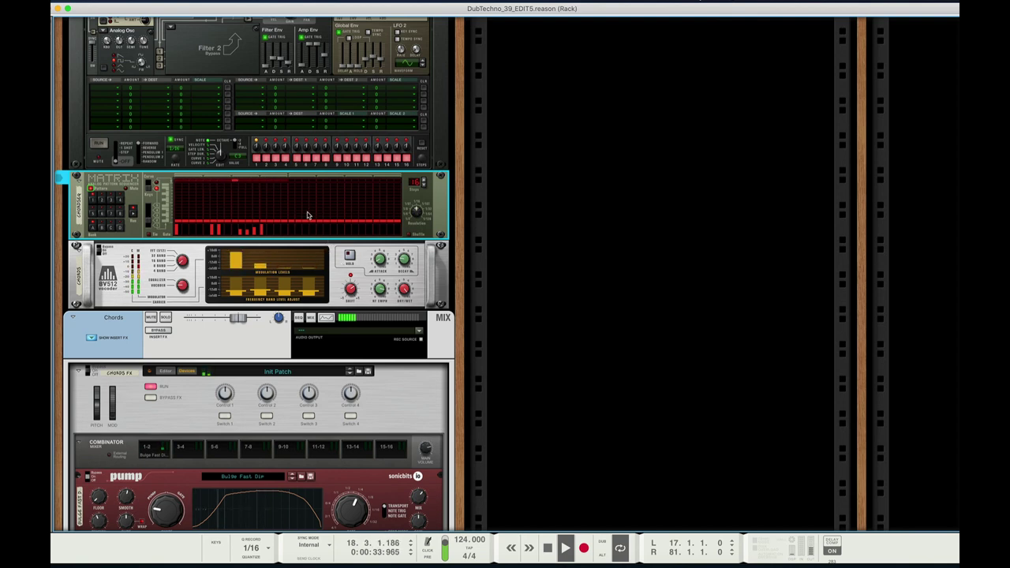
scroll(307, 216, "down", 1)
left_click(237, 291)
key("space")
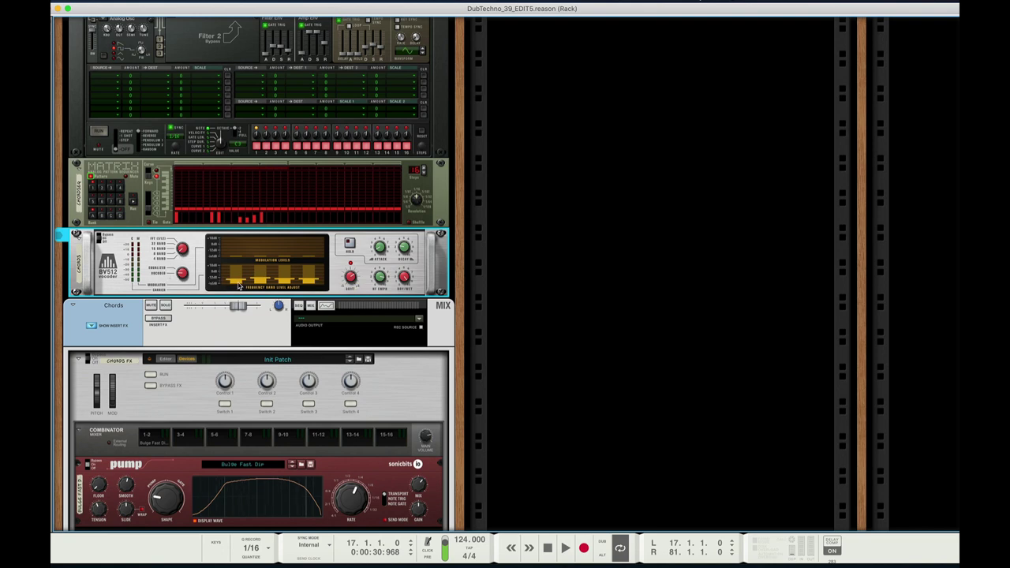
- Raise the BV512 band count, then lower its Decay from 28 to 18, auditioning each change
left_click_drag(182, 249, 182, 242)
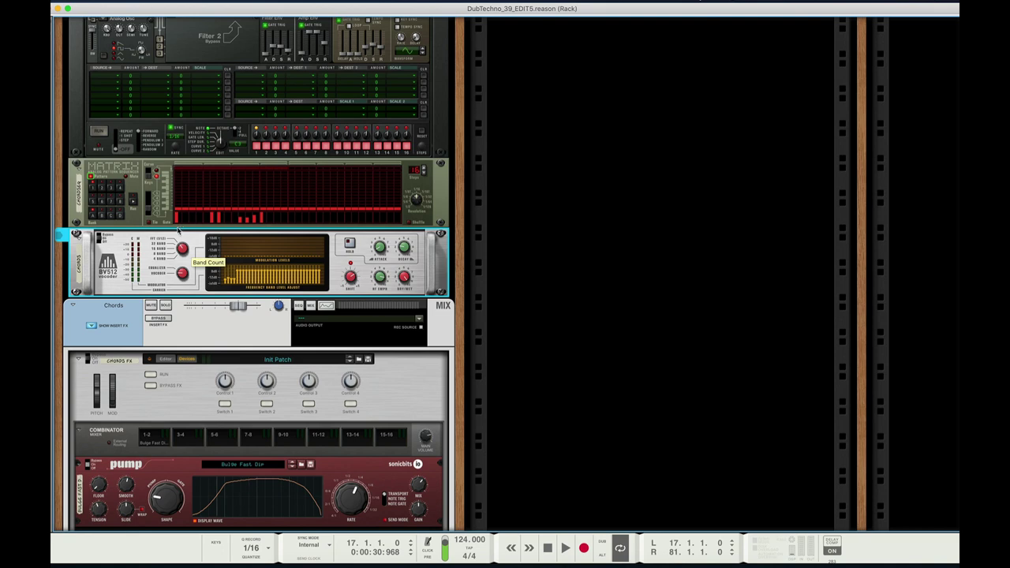
key("space")
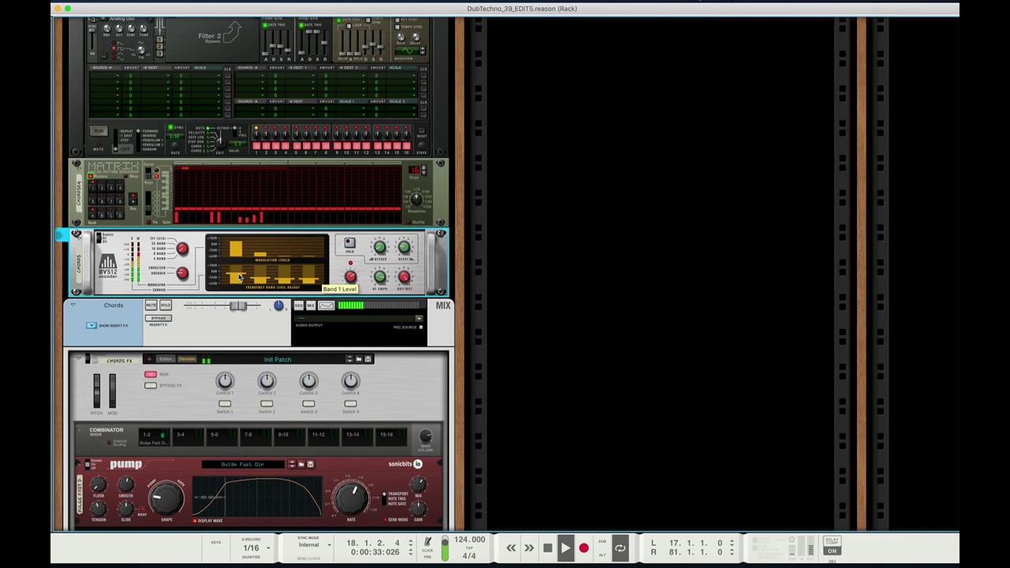
key("space")
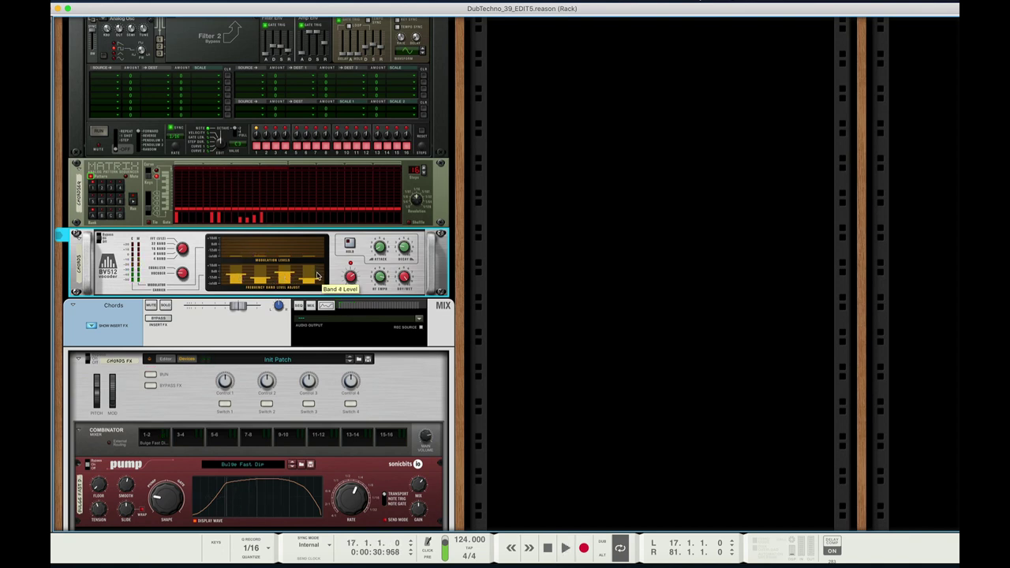
key("space")
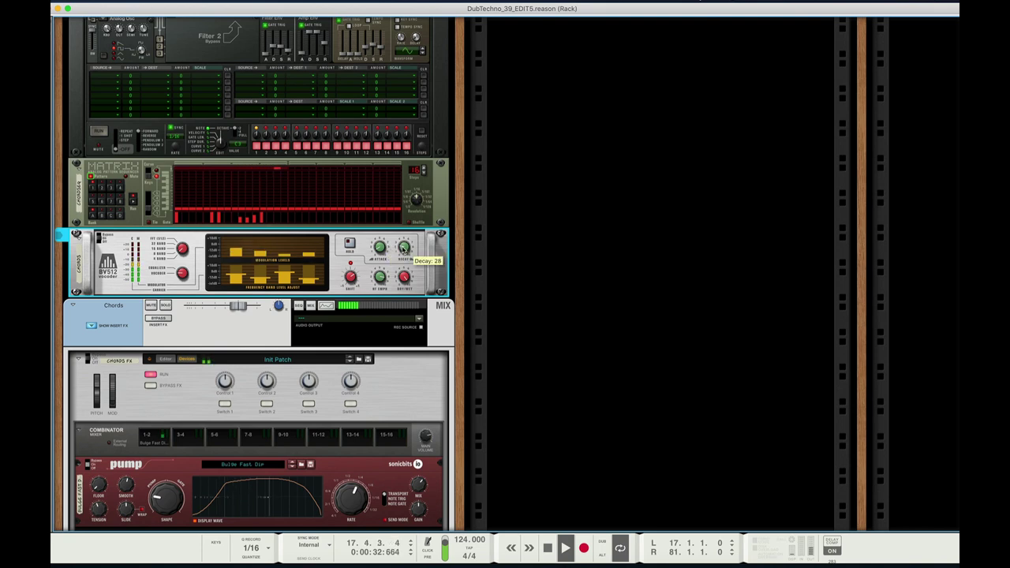
scroll(402, 249, "down", 5)
key("space")
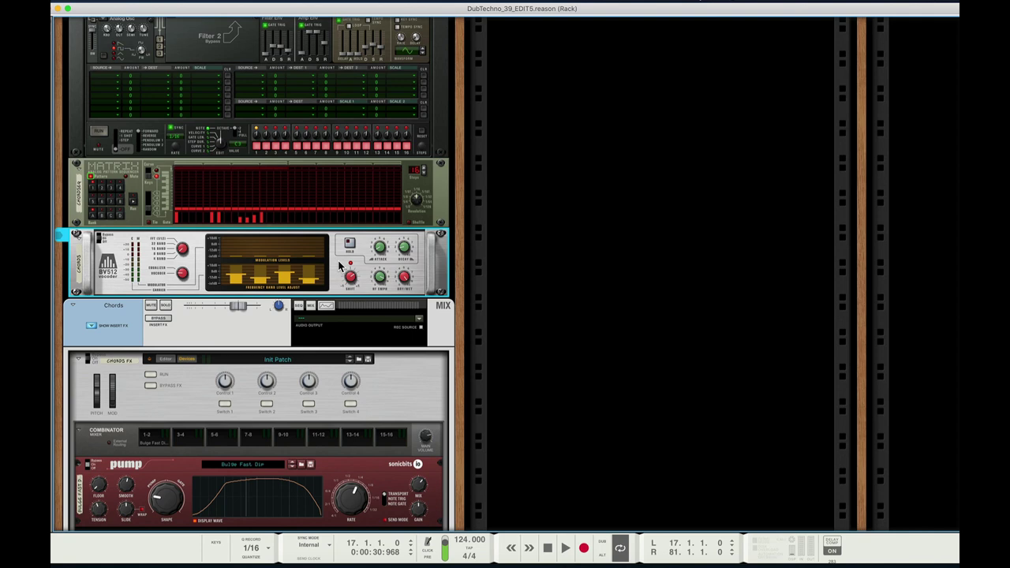
key("space")
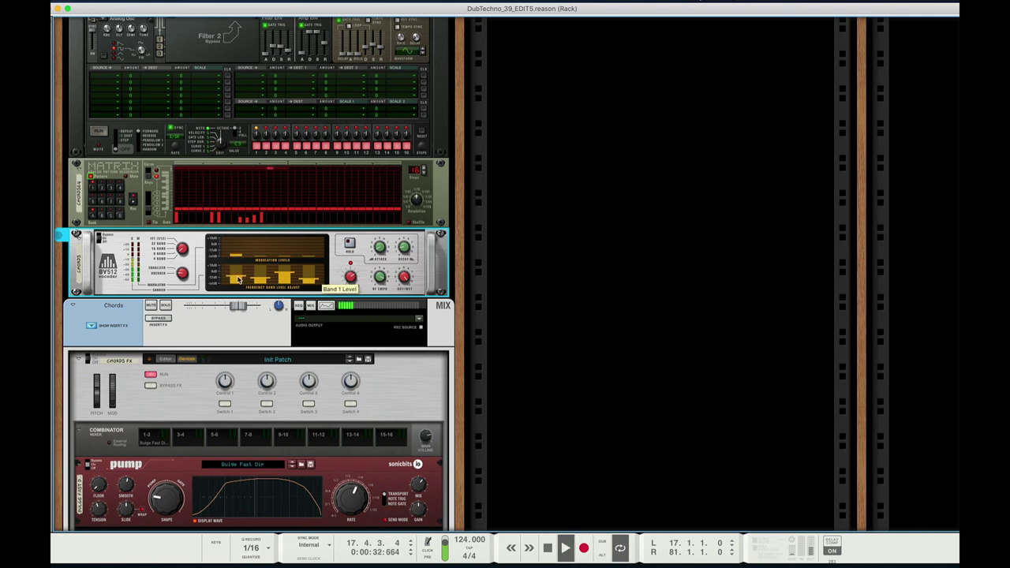
- Stop playback, activate Dr.OctoRex loop slot 5 (a 2-bar loop), and open the Browser
scroll(265, 181, "up", 3)
scroll(265, 181, "up", 2)
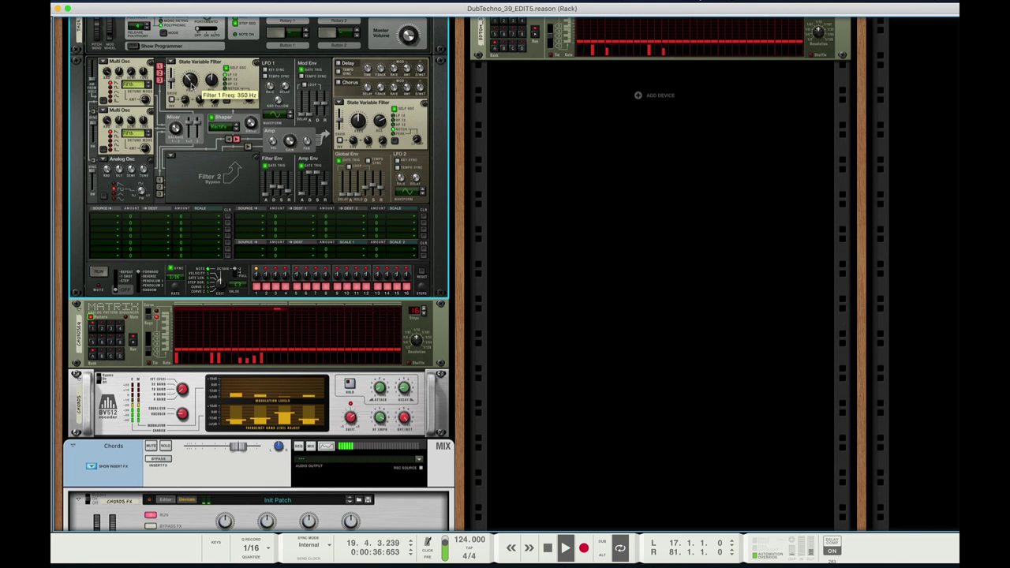
scroll(362, 164, "down", 10)
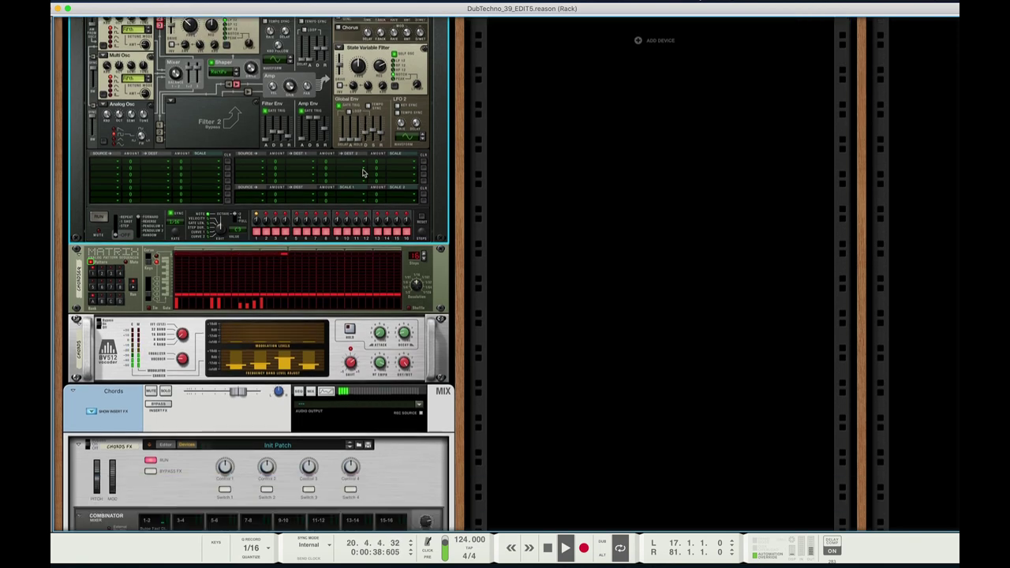
key("space")
scroll(365, 166, "up", 3)
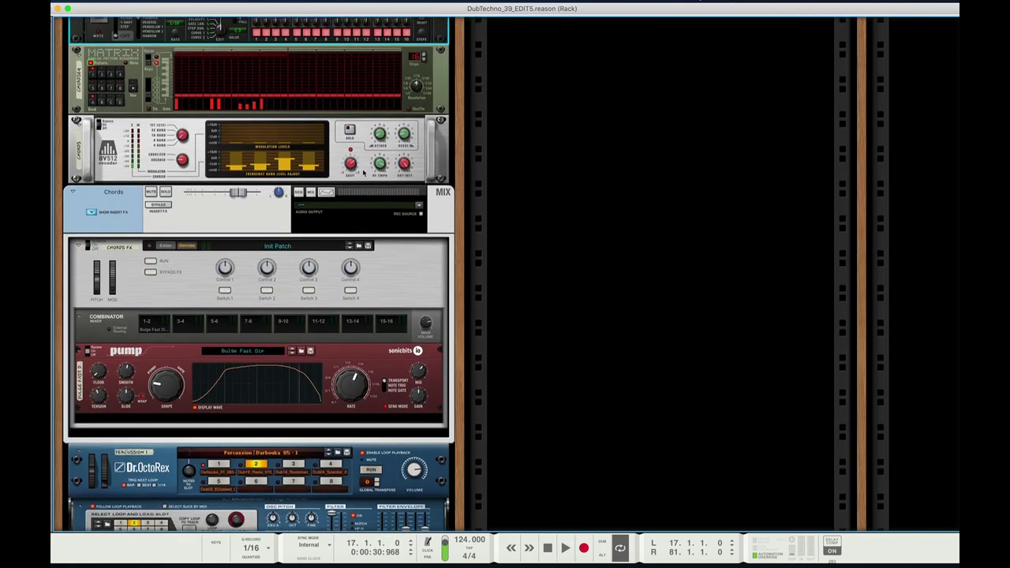
scroll(367, 156, "down", 15)
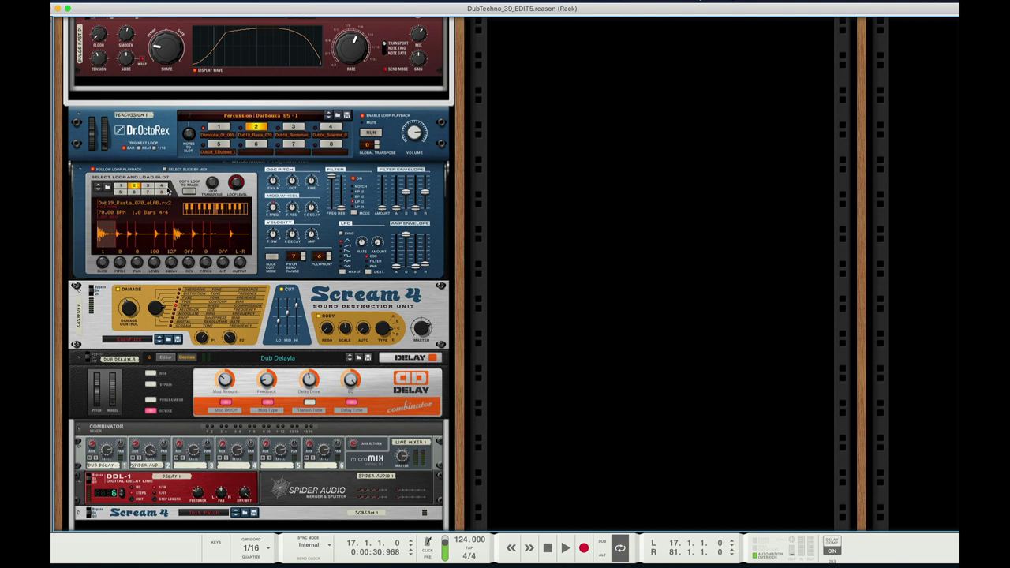
left_click(219, 144)
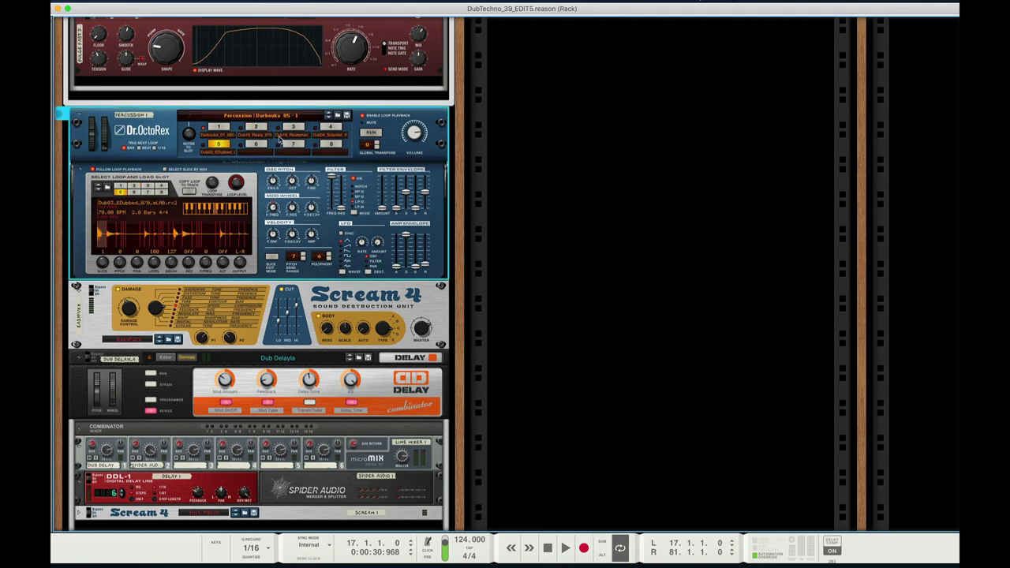
left_click(55, 23)
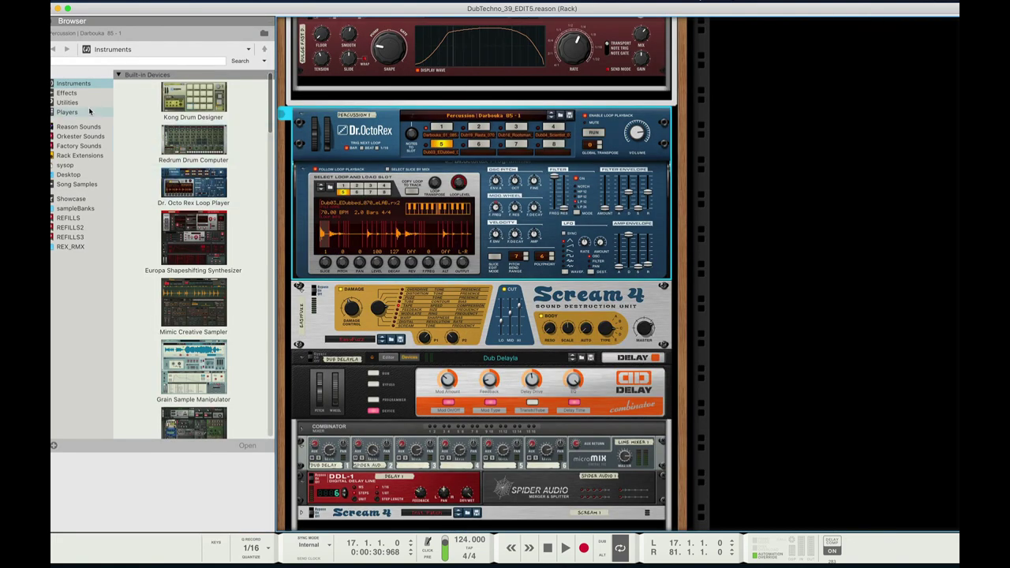
- Load the factory patch Percussion | Darbouka 85 - 2 into Dr.OctoRex and select loop slot 1
left_click(79, 126)
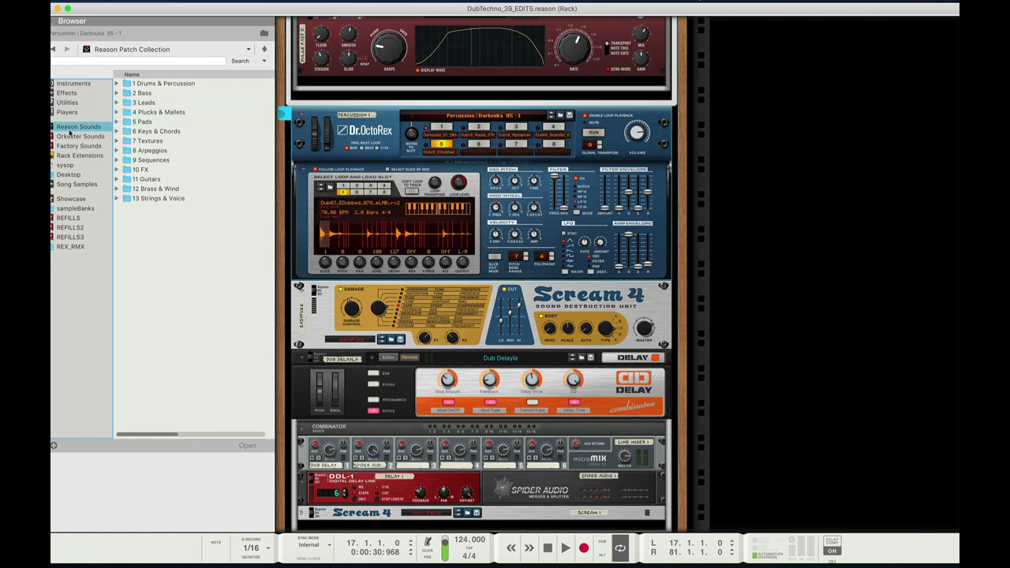
left_click(75, 145)
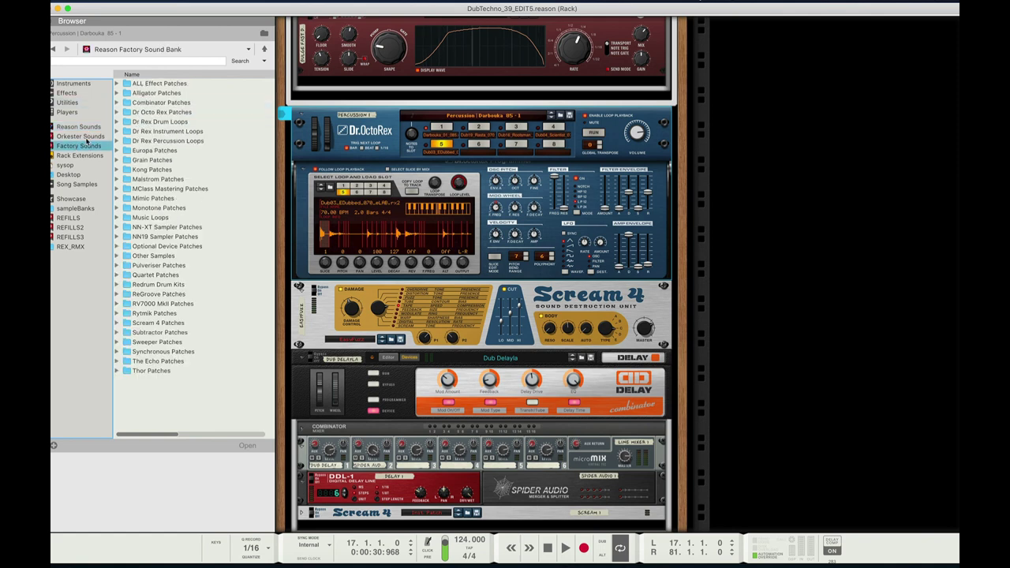
left_click(118, 113)
left_click(125, 218)
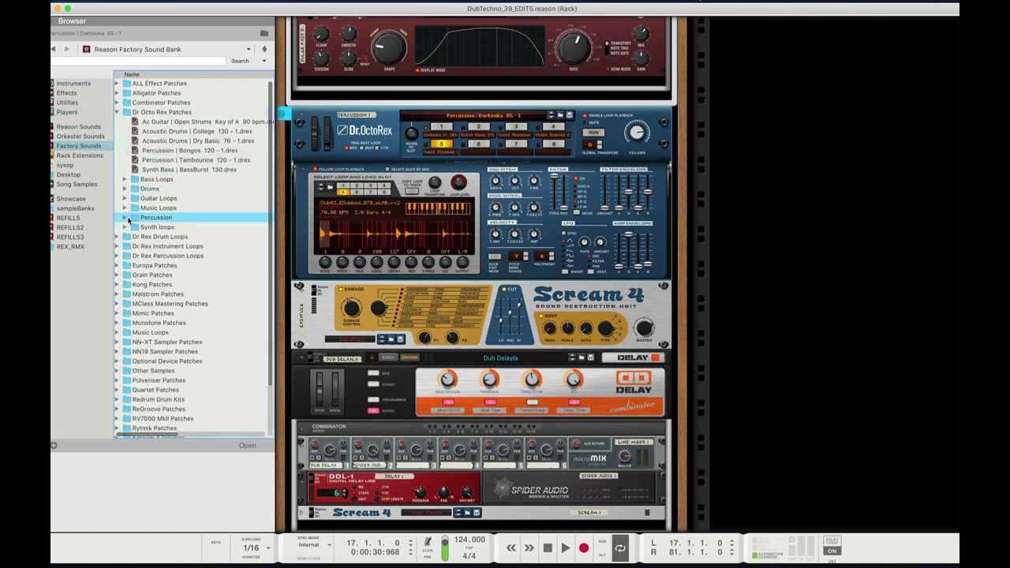
left_click(125, 218)
scroll(197, 237, "down", 5)
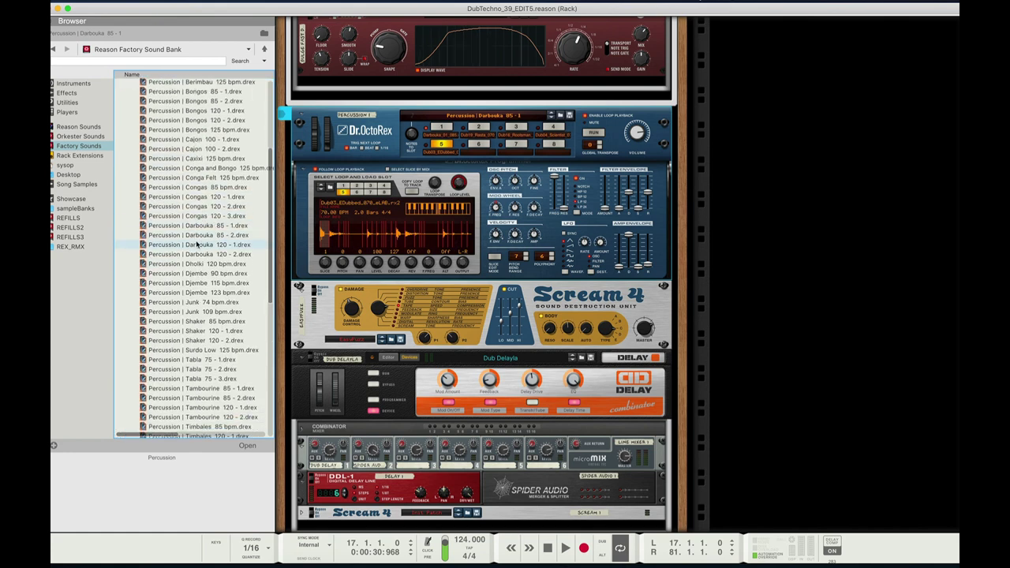
left_click_drag(210, 235, 484, 176)
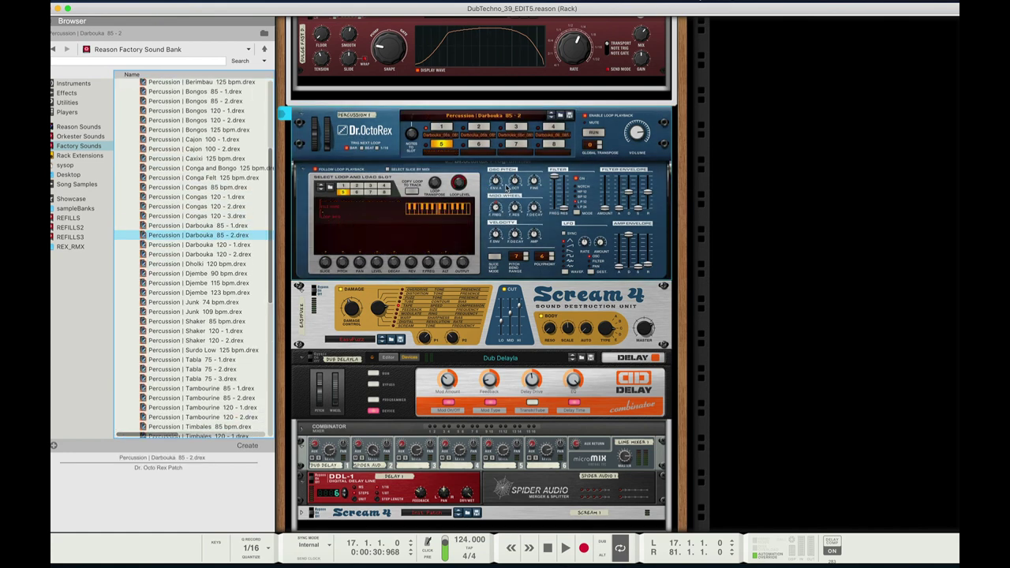
left_click(443, 127)
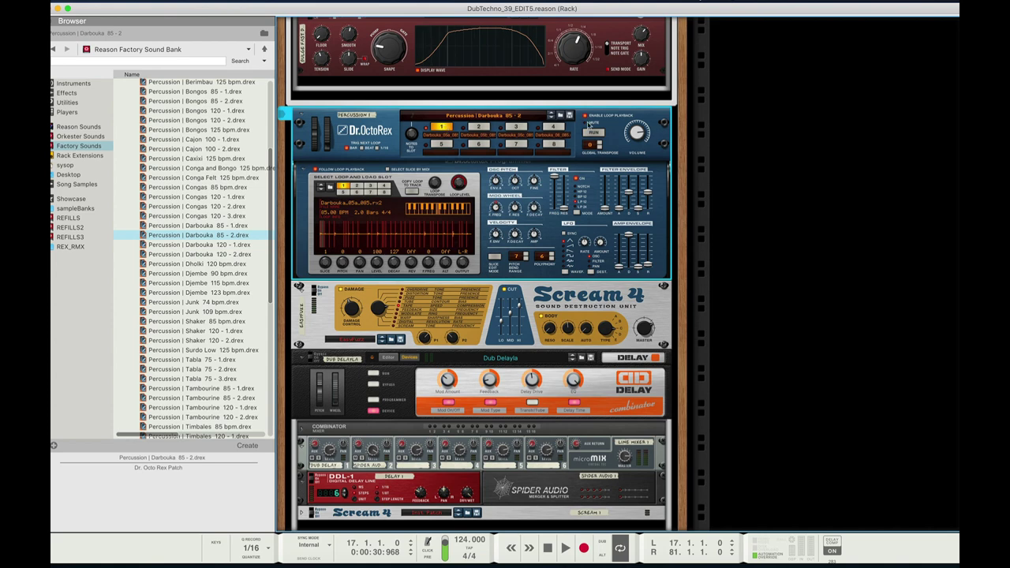
- Select the BV512 vocoder and briefly audition the vocoded sound
scroll(589, 125, "up", 10)
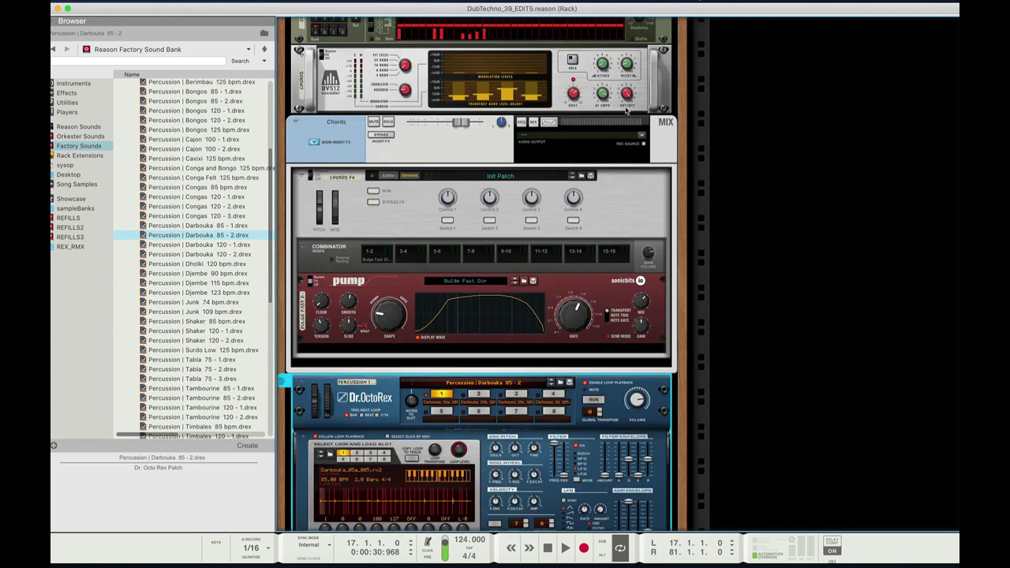
left_click(629, 95)
key("space")
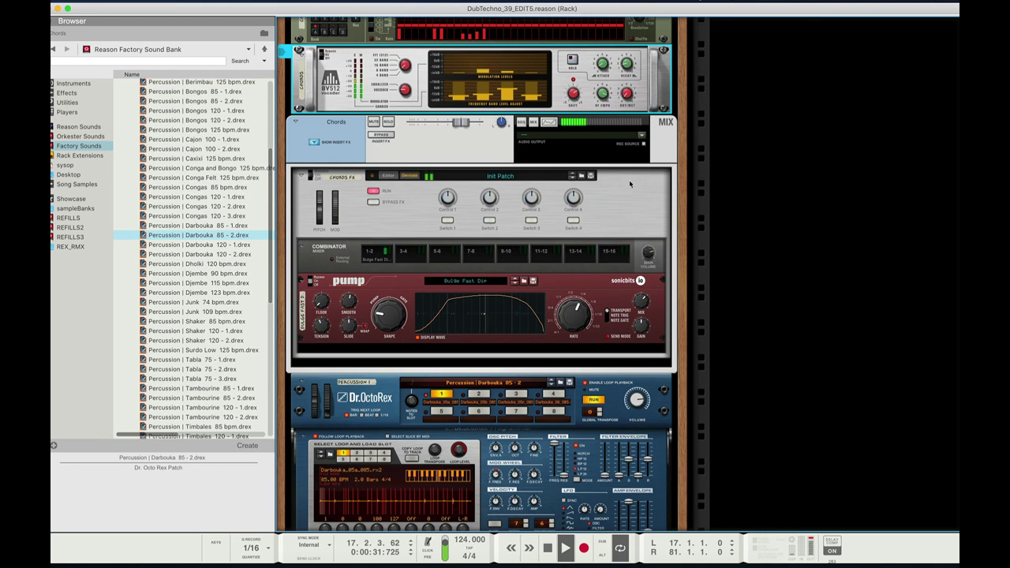
key("space")
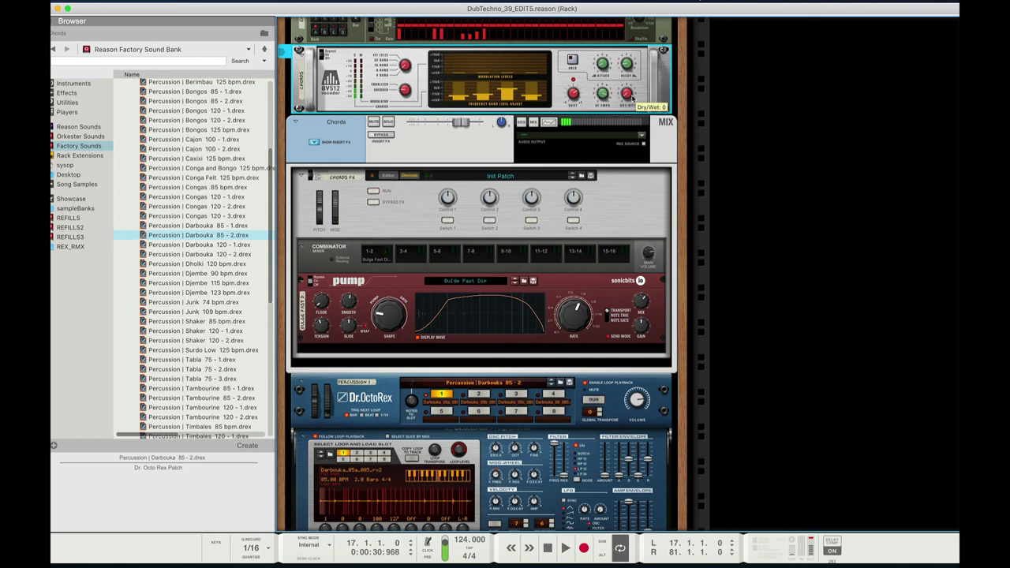
- Switch Dr.OctoRex to loop slot 3 and audition it
scroll(495, 277, "down", 2)
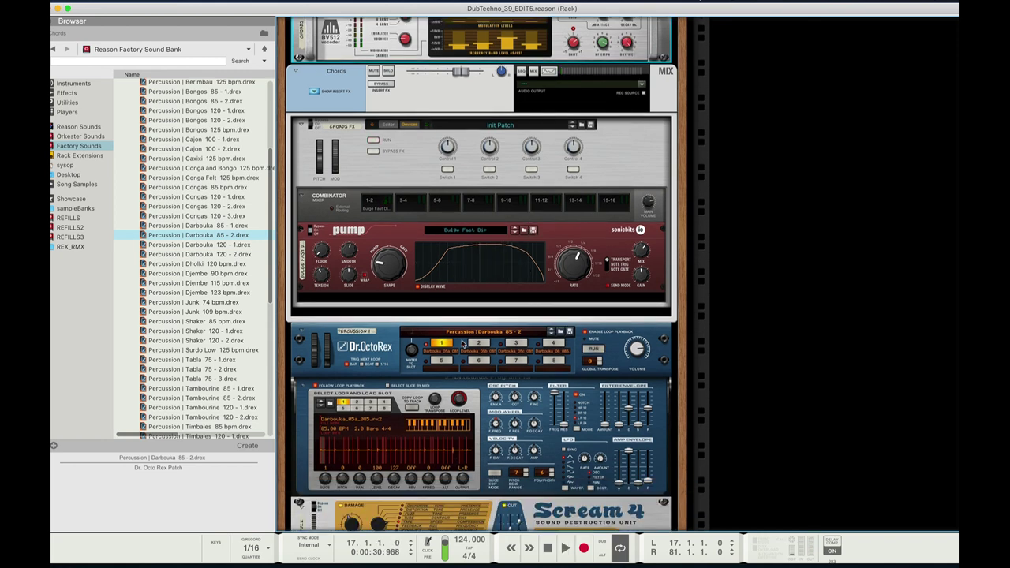
scroll(495, 277, "down", 1)
left_click(623, 272)
key("space")
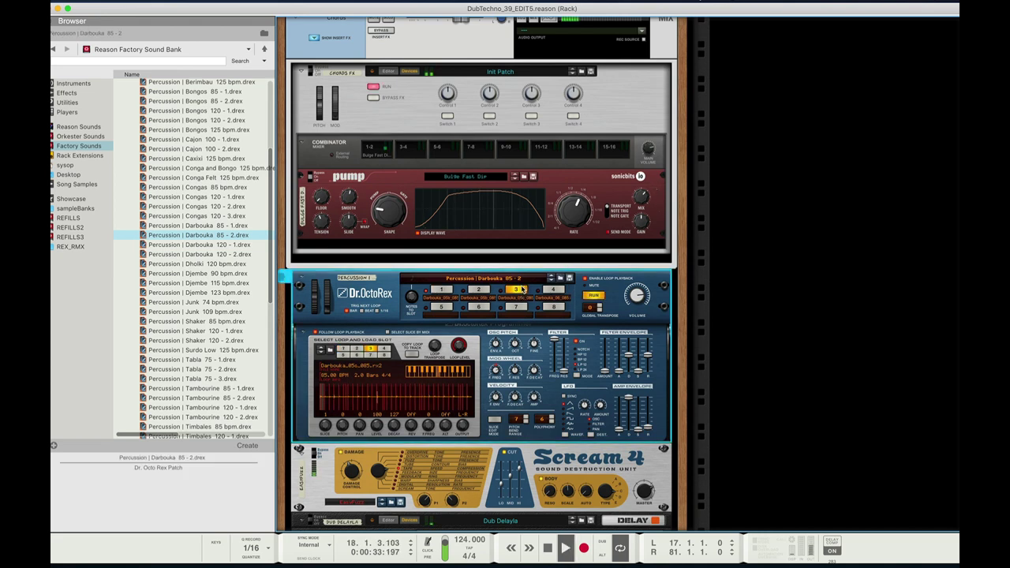
key("space")
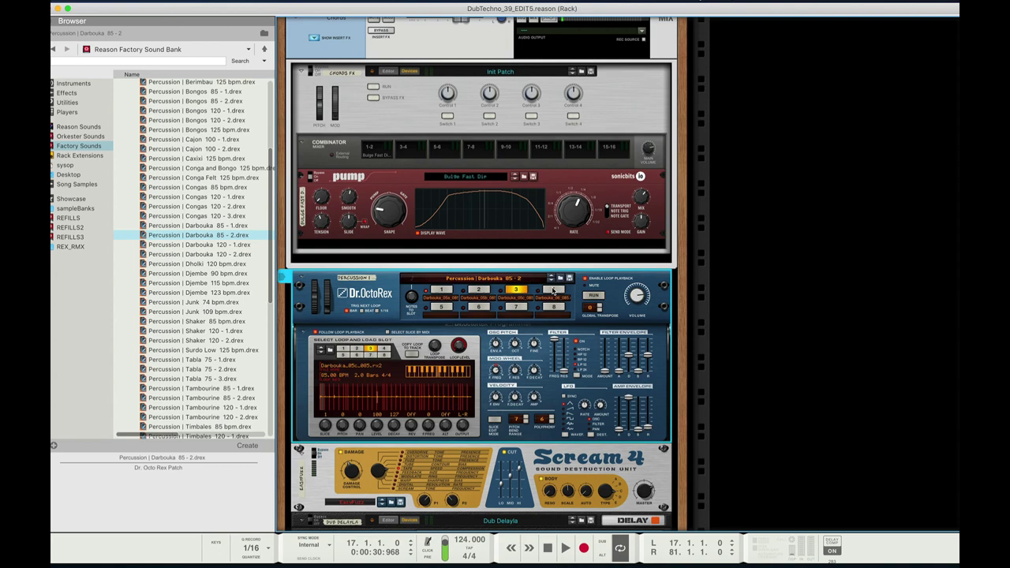
- Switch Dr.OctoRex to slot 4's one-bar 85 BPM Darbouka loop and audition it
scroll(596, 256, "up", 3)
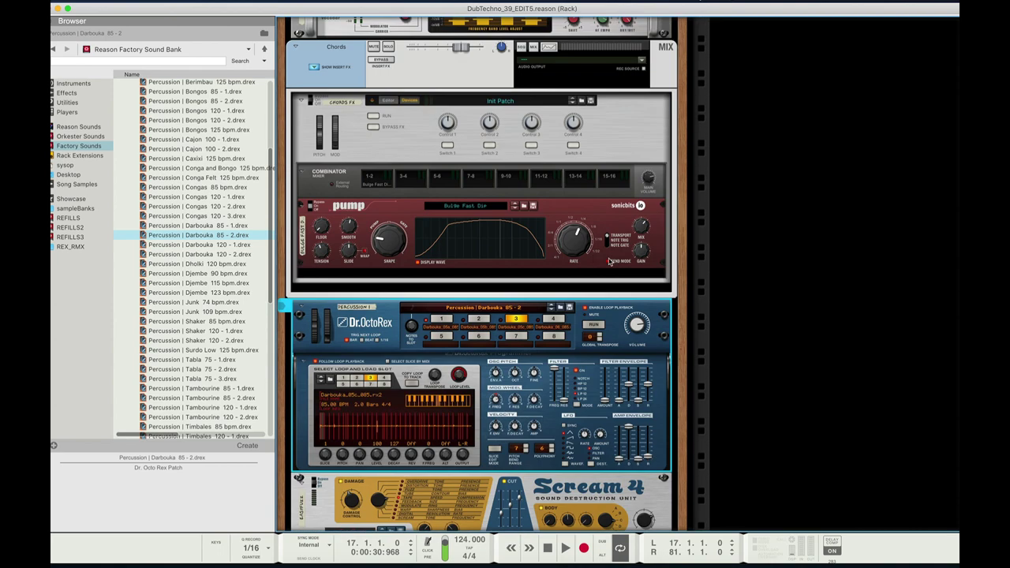
scroll(537, 379, "down", 1)
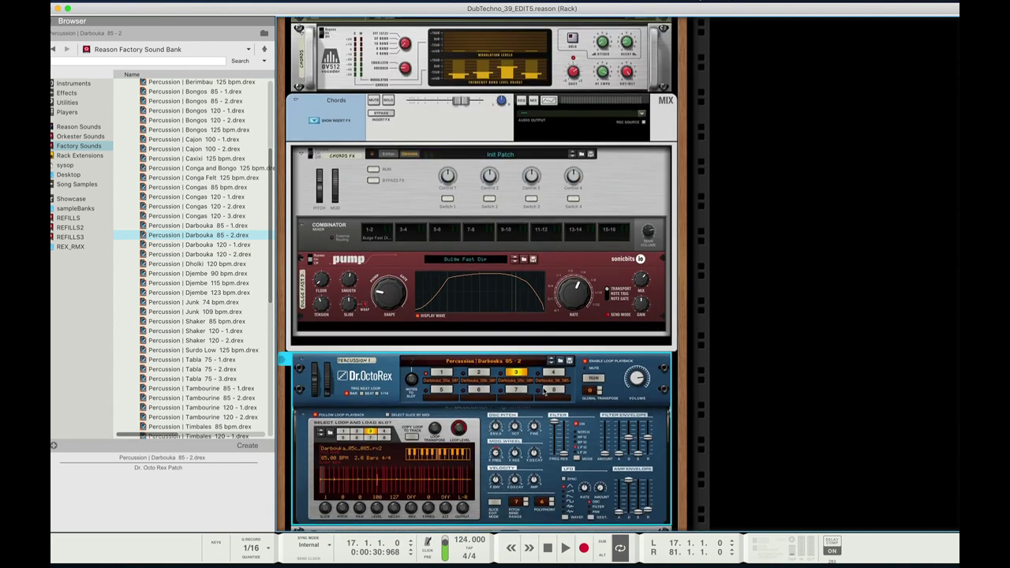
left_click(554, 373)
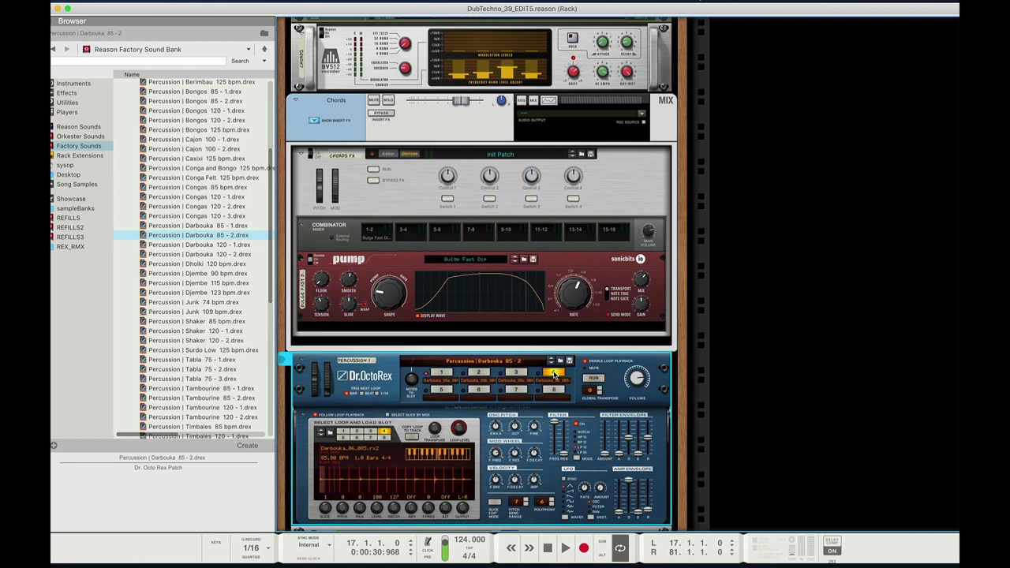
key("space")
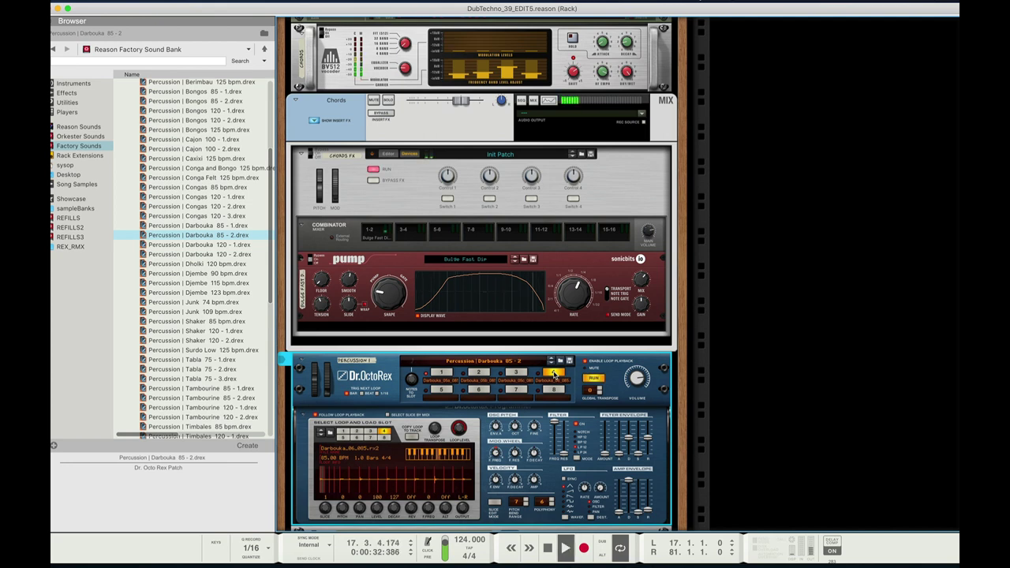
key("space")
scroll(555, 375, "up", 10)
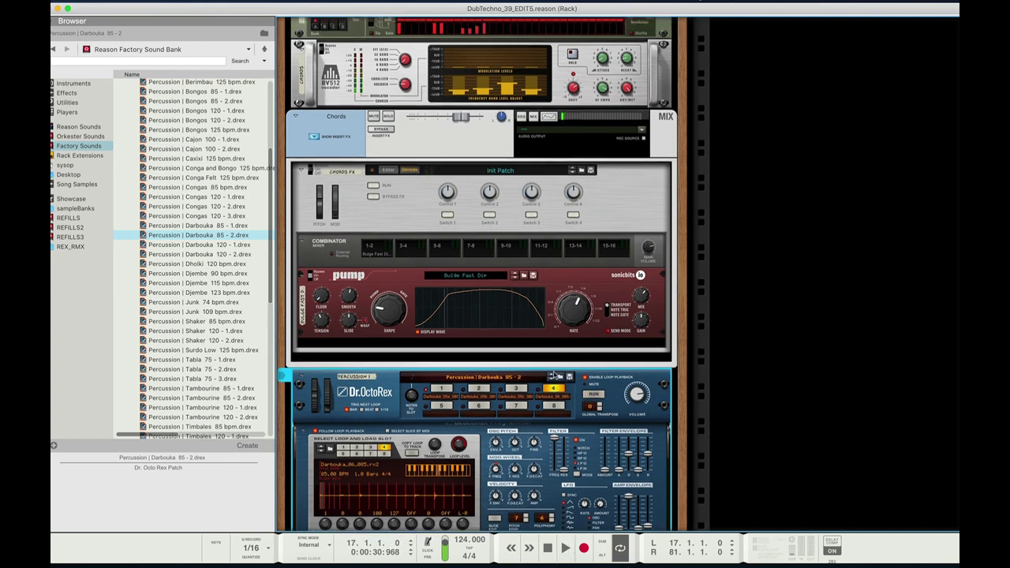
- Edit a Matrix gate step so gates span the whole pattern, then briefly play and stop
left_click(466, 265)
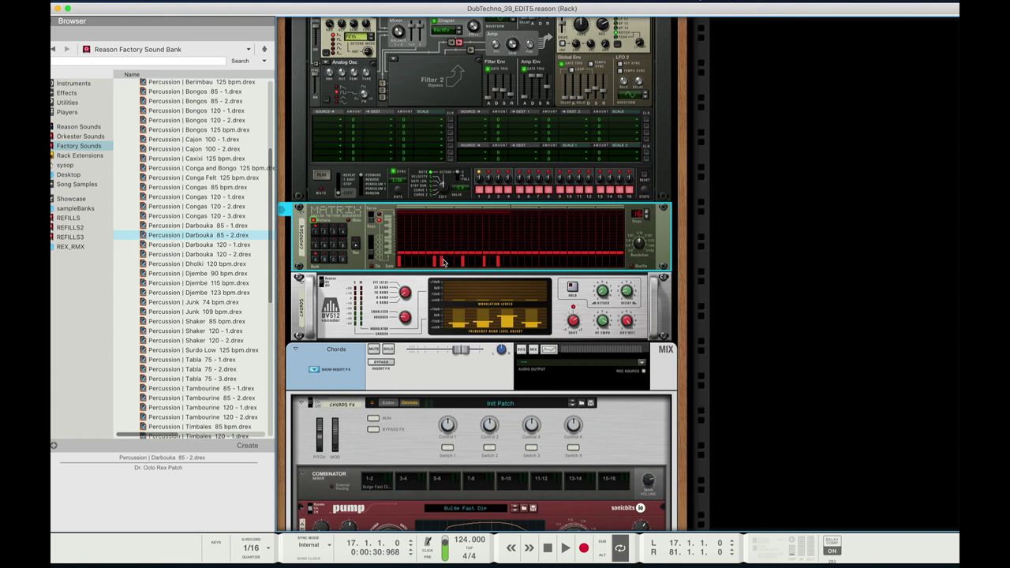
scroll(515, 313, "down", 1)
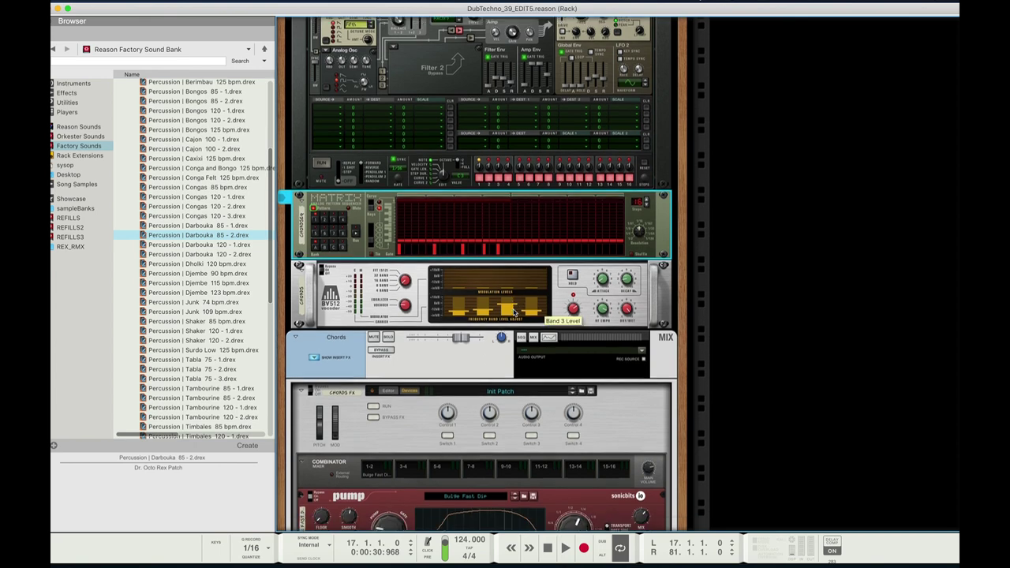
key("space")
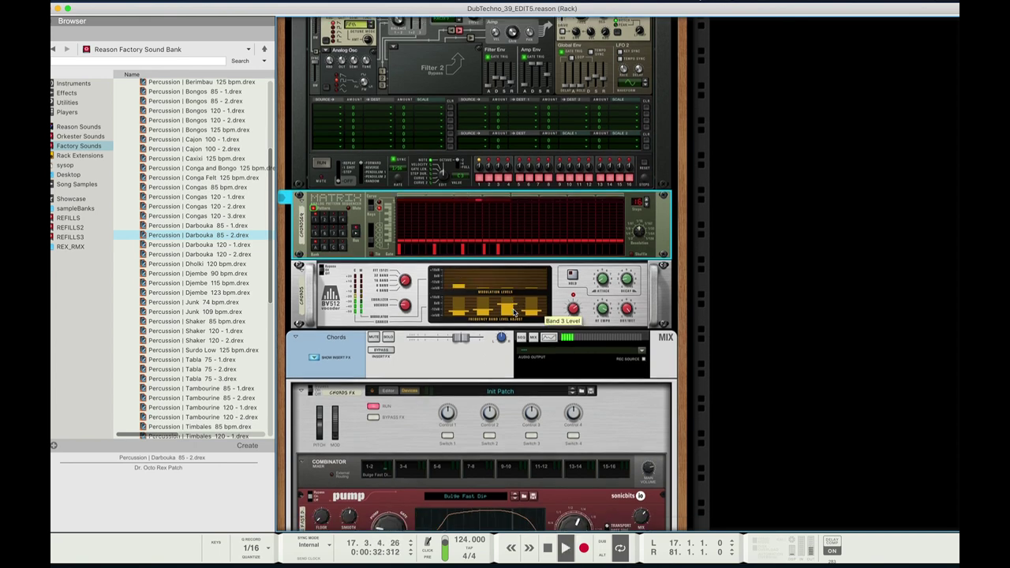
key("space")
scroll(515, 313, "down", 10)
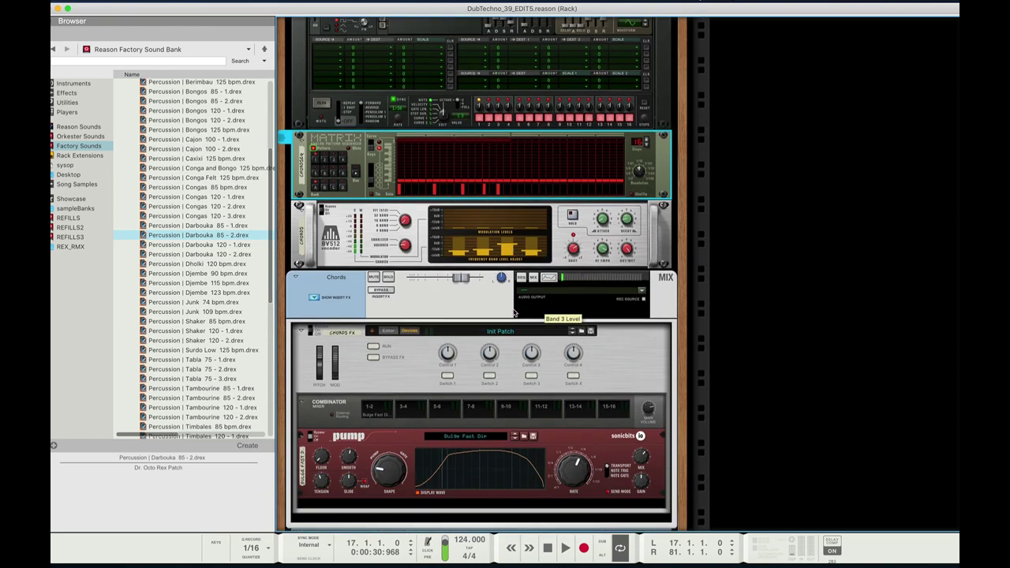
scroll(514, 312, "down", 7)
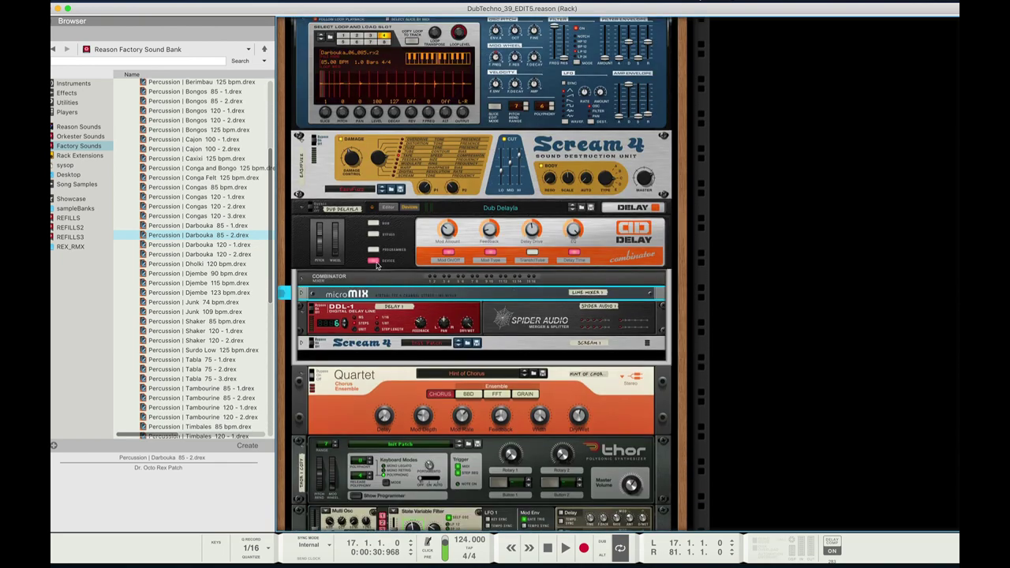
- Fold the Dub Delayla Combinator's devices, then select Scream 4 and the Quartet chorus
left_click(377, 265)
left_click(604, 145)
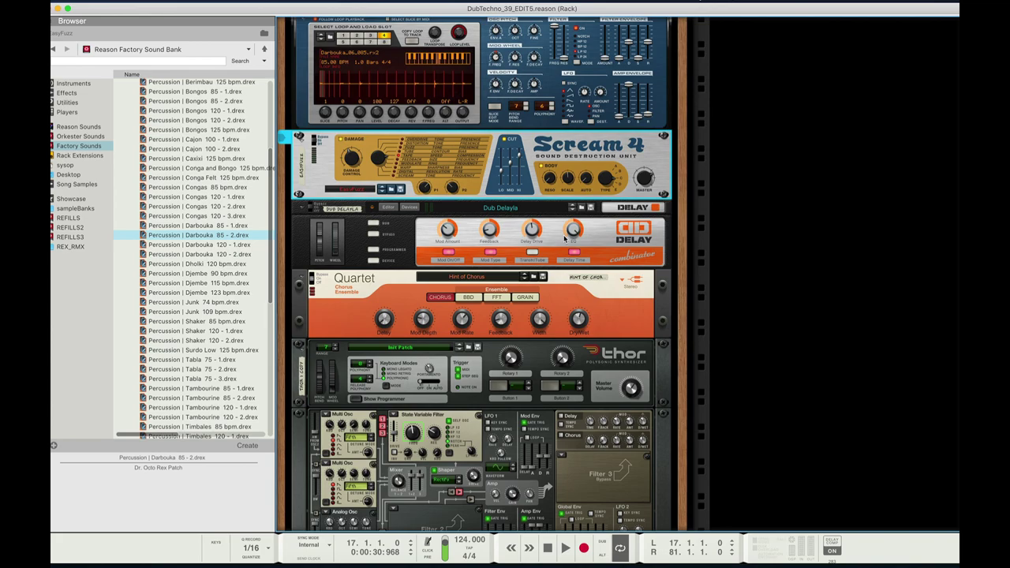
scroll(565, 239, "down", 3)
left_click(602, 165)
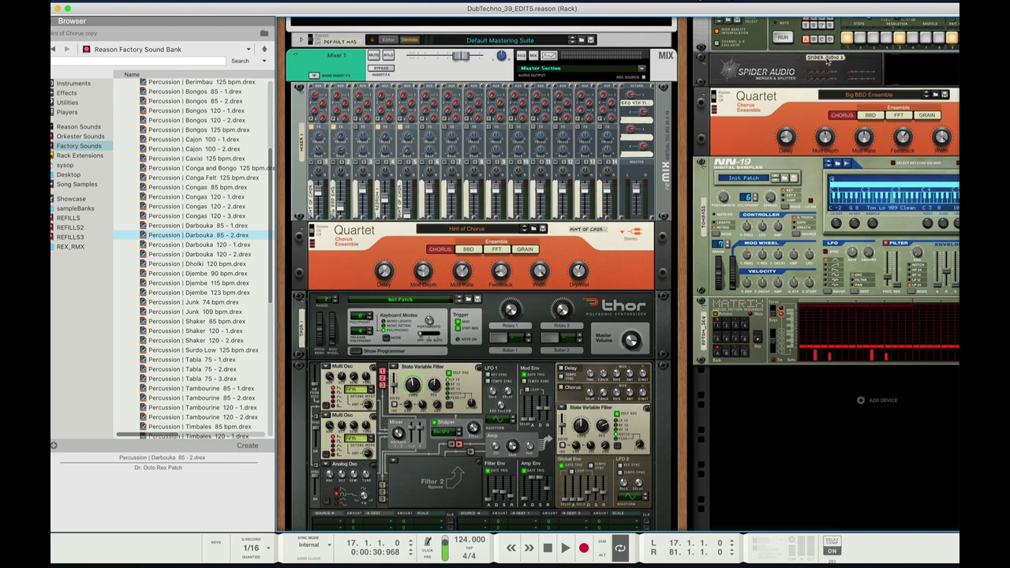
- During playback, turn Mixer 1 channel 1's Aux 1 send down from 120 to 110
scroll(826, 61, "up", 3)
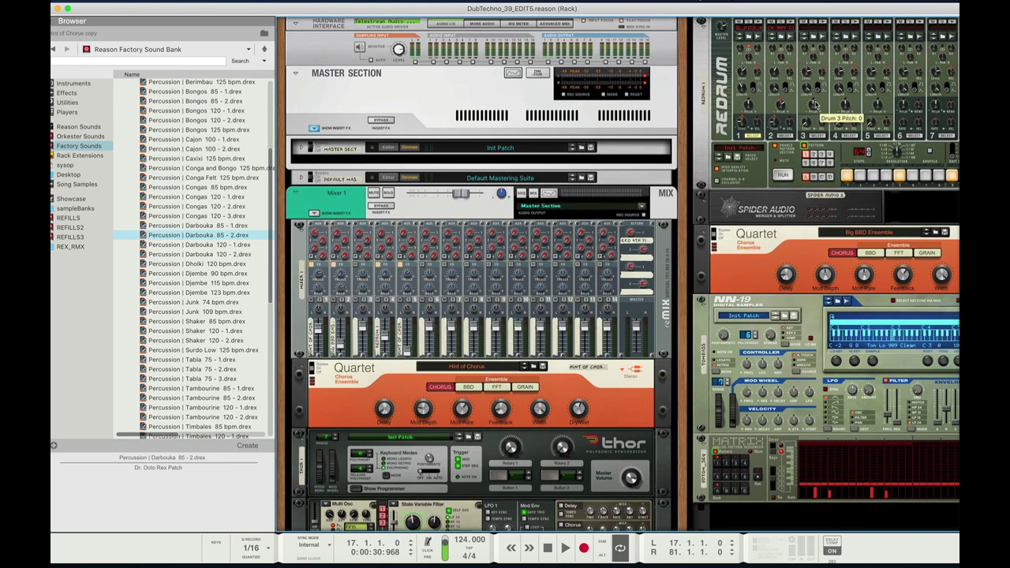
scroll(813, 104, "right", 5)
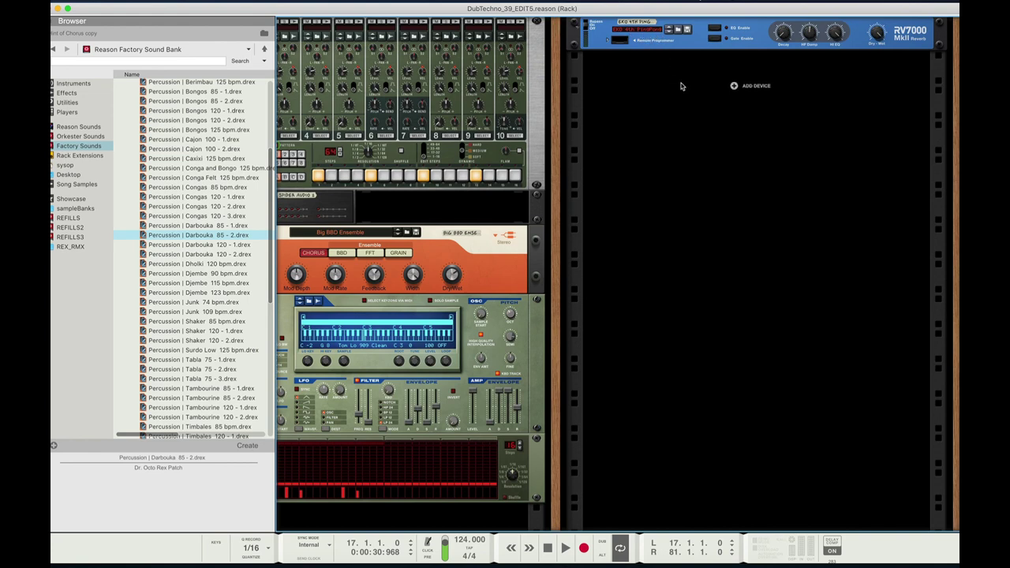
scroll(681, 83, "left", 5)
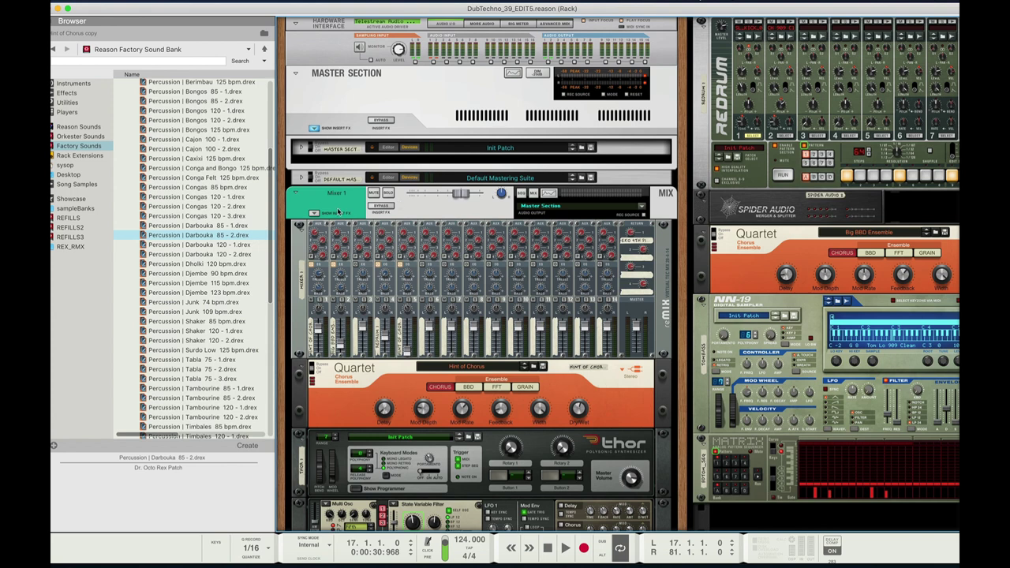
key("space")
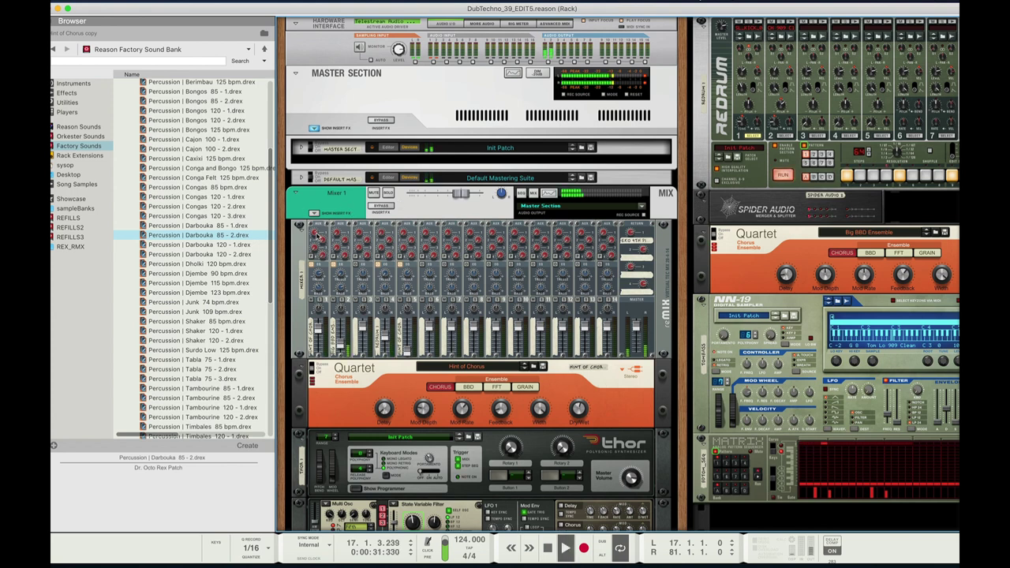
left_click(318, 233)
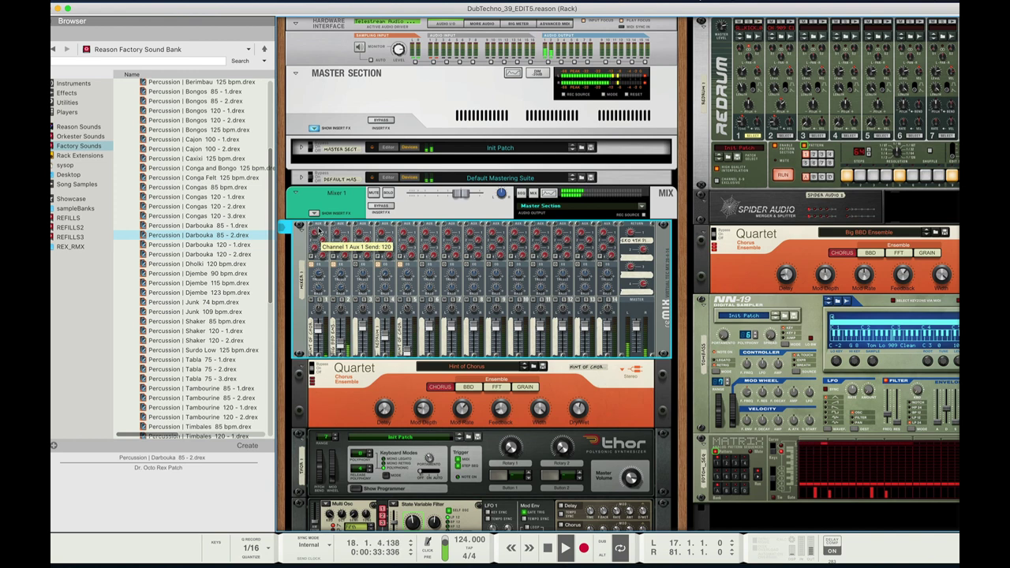
left_click_drag(316, 235, 314, 247)
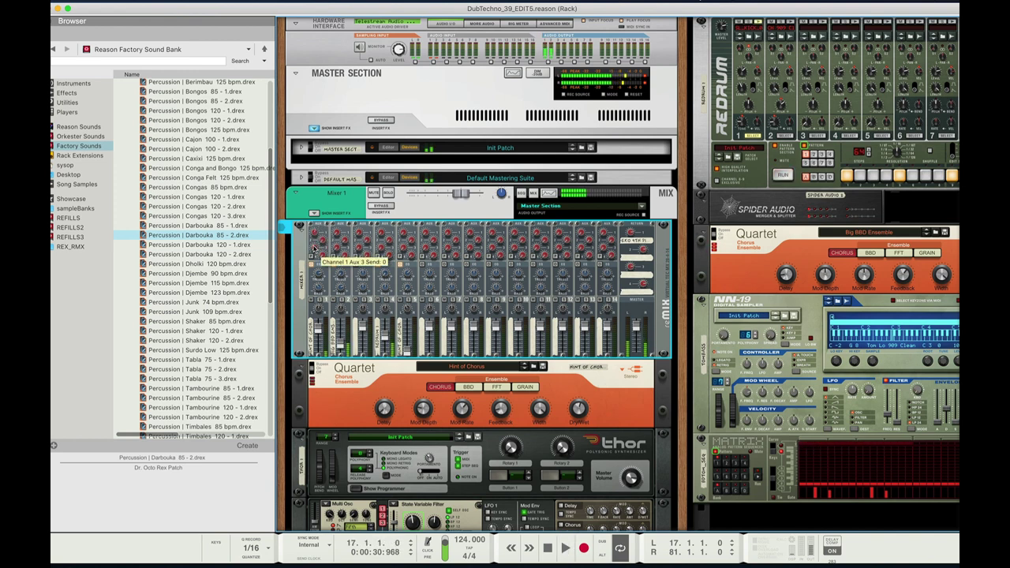
key("space")
scroll(549, 322, "down", 5)
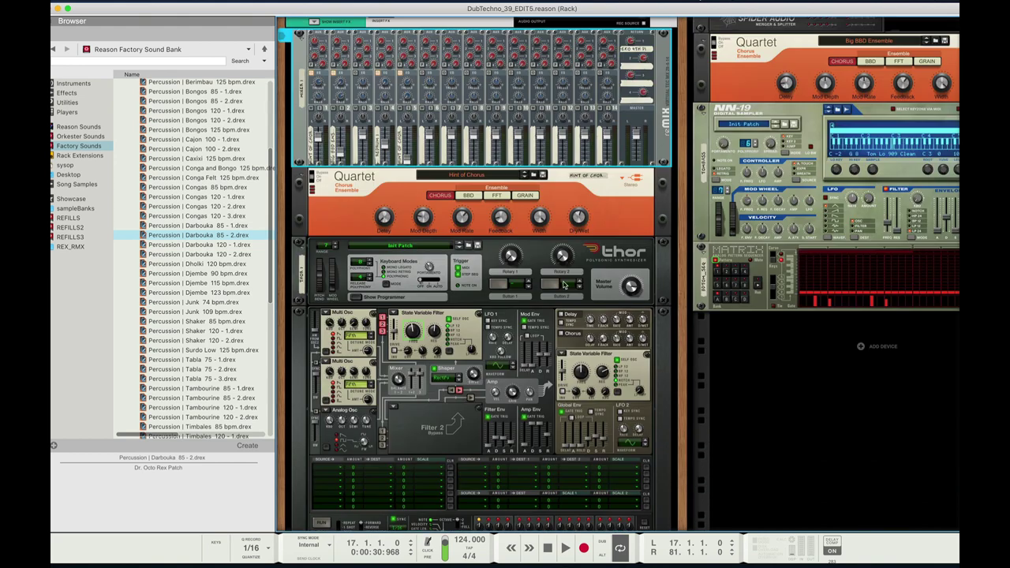